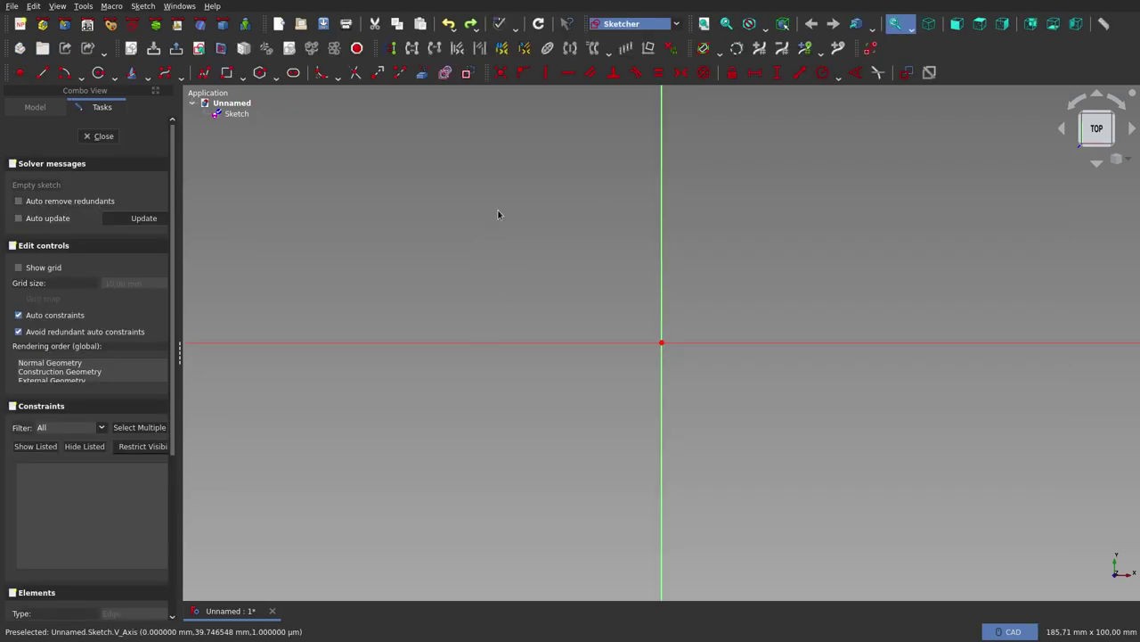
Step: Draw a six-pole S-shaped B-spline from lower left through the origin area to upper right
left_click(164, 76)
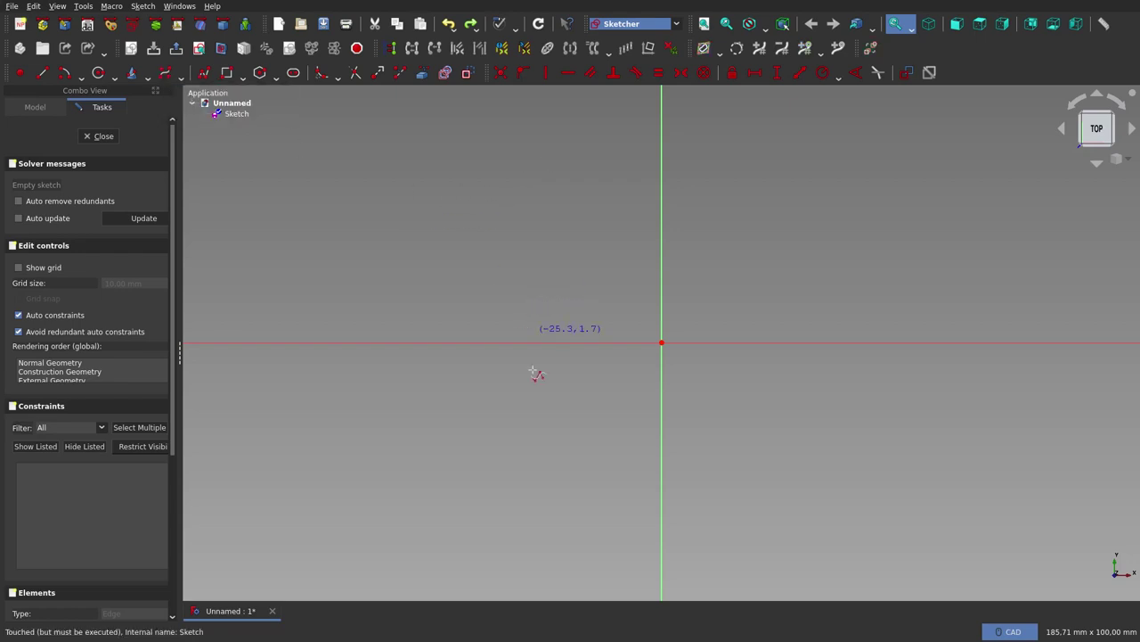
left_click(393, 461)
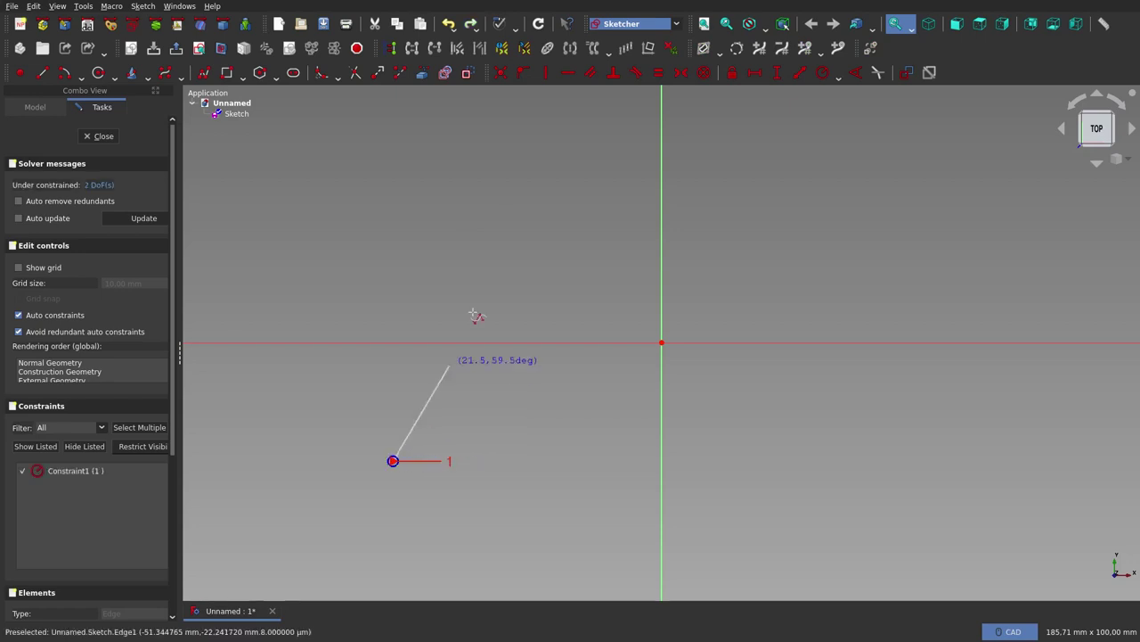
left_click(509, 253)
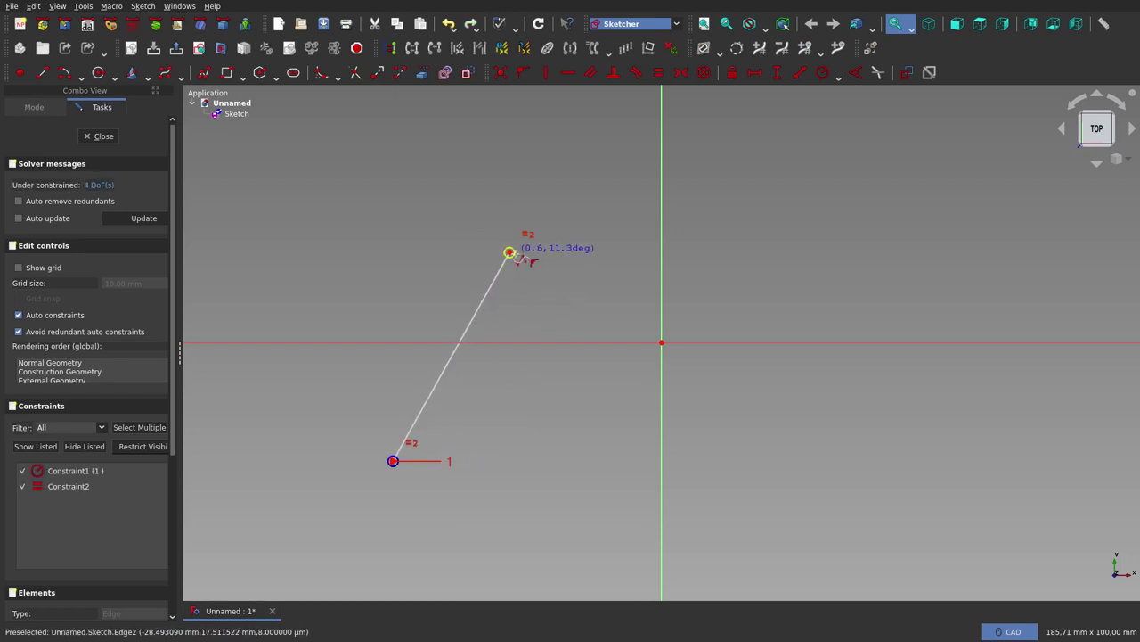
left_click(620, 309)
left_click(844, 497)
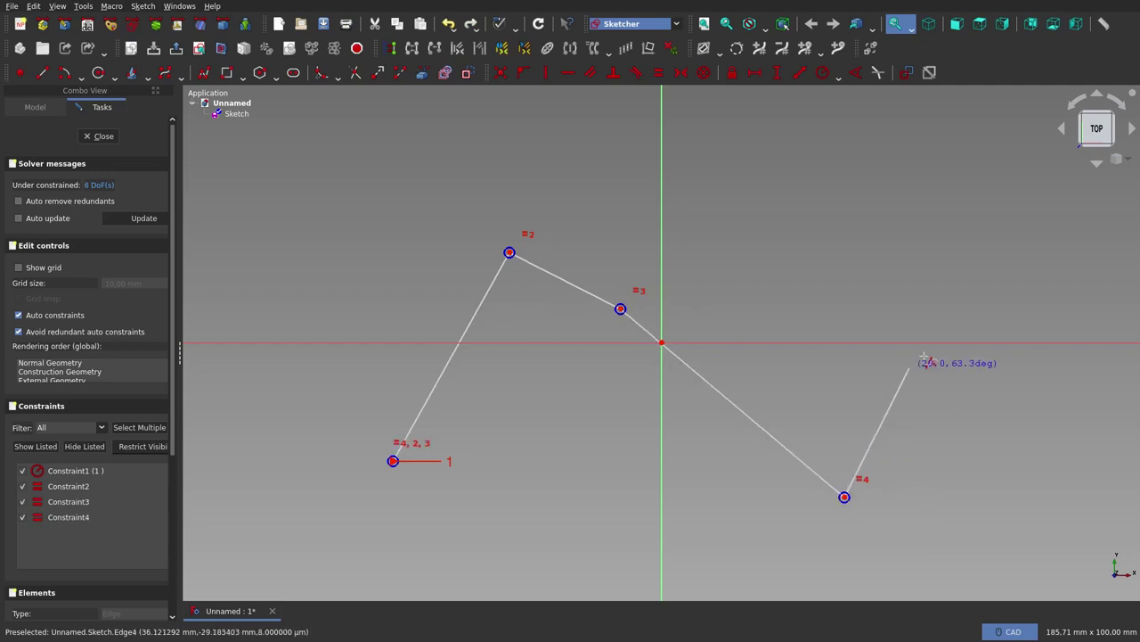
left_click(995, 312)
left_click(908, 185)
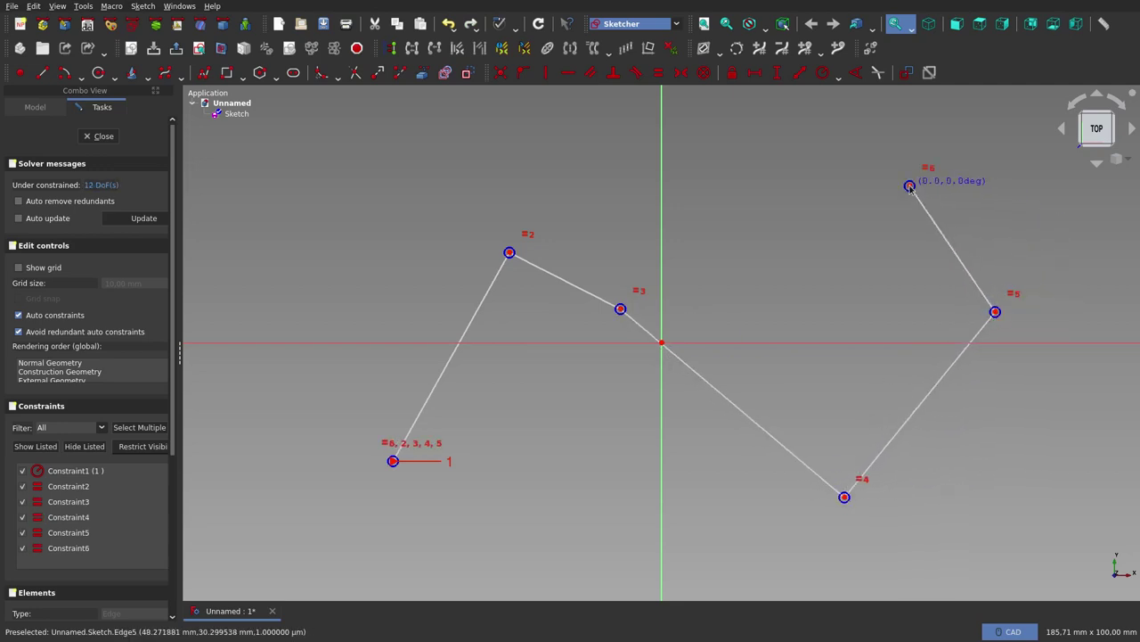
right_click(796, 203)
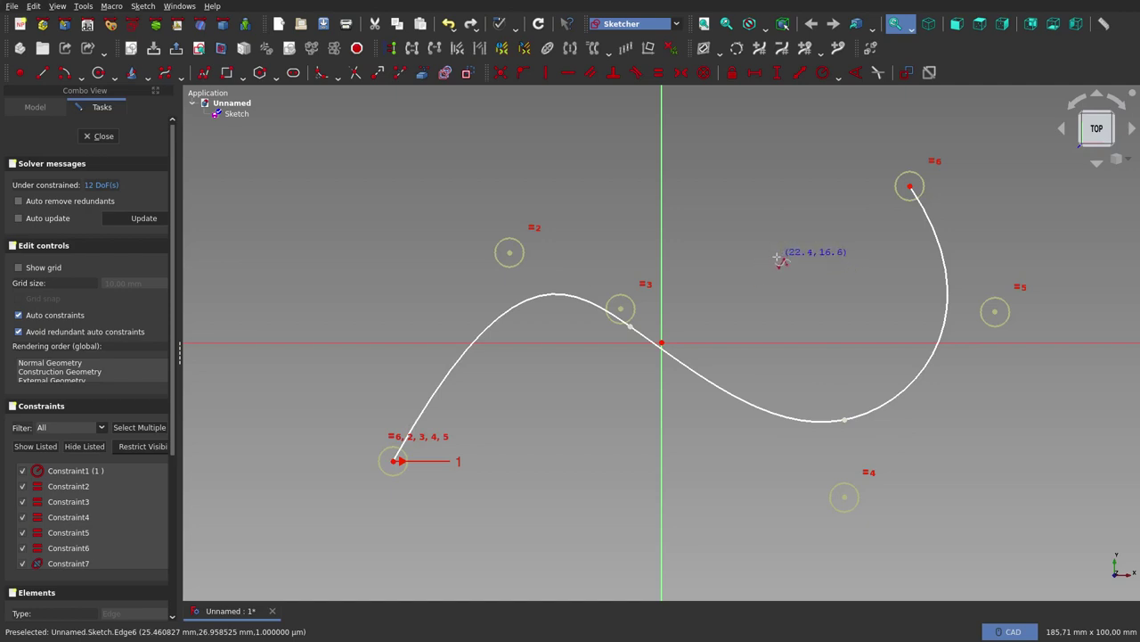
right_click(777, 258)
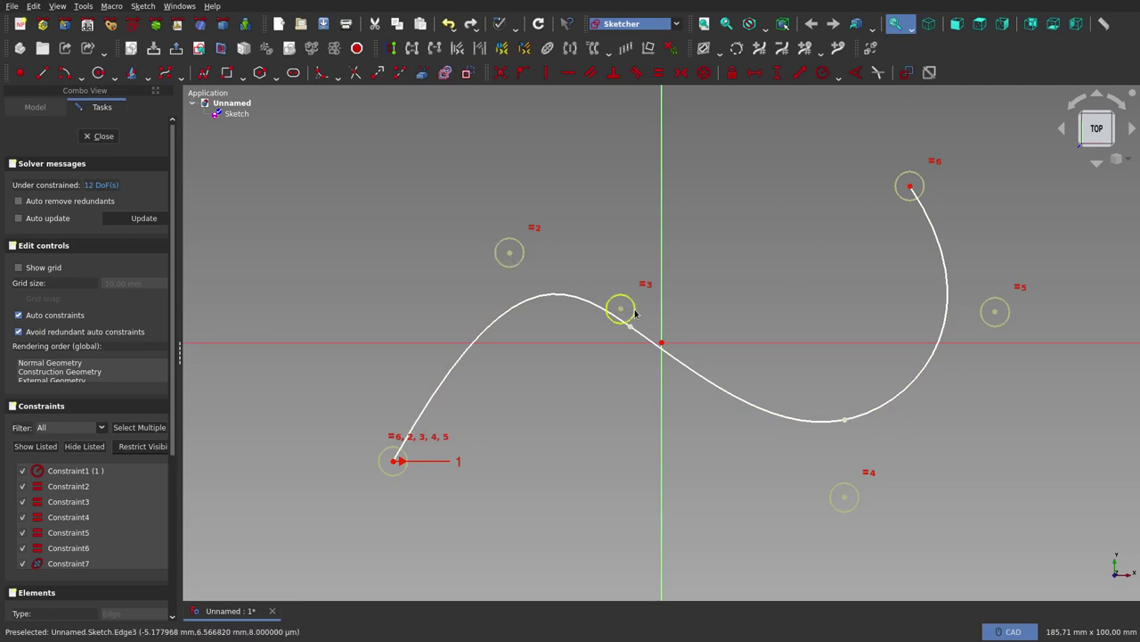
Step: Drag poles 3 (up), 2 (left), 4 and 5 (down) to reshape the S-curve
left_click_drag(621, 310, 683, 234)
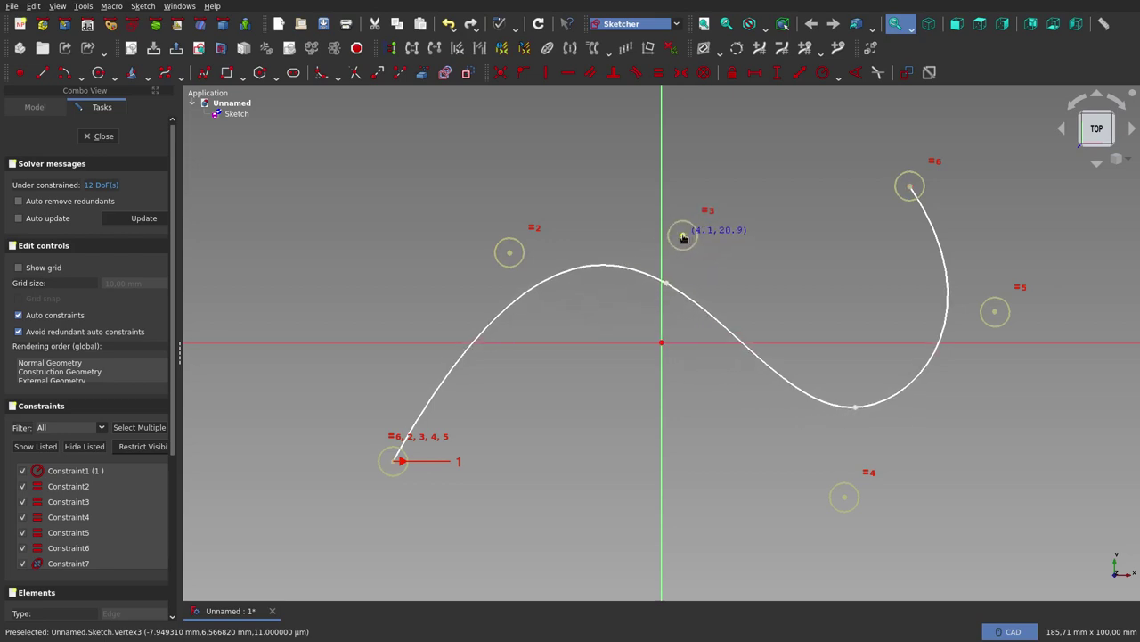
left_click_drag(508, 254, 435, 271)
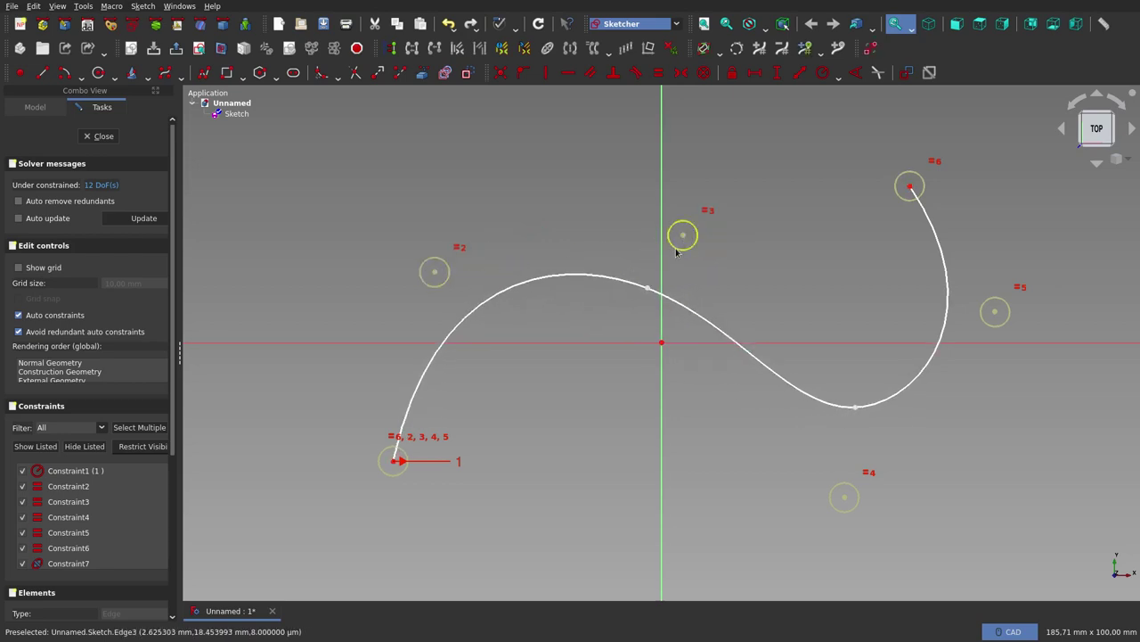
left_click_drag(845, 496, 735, 431)
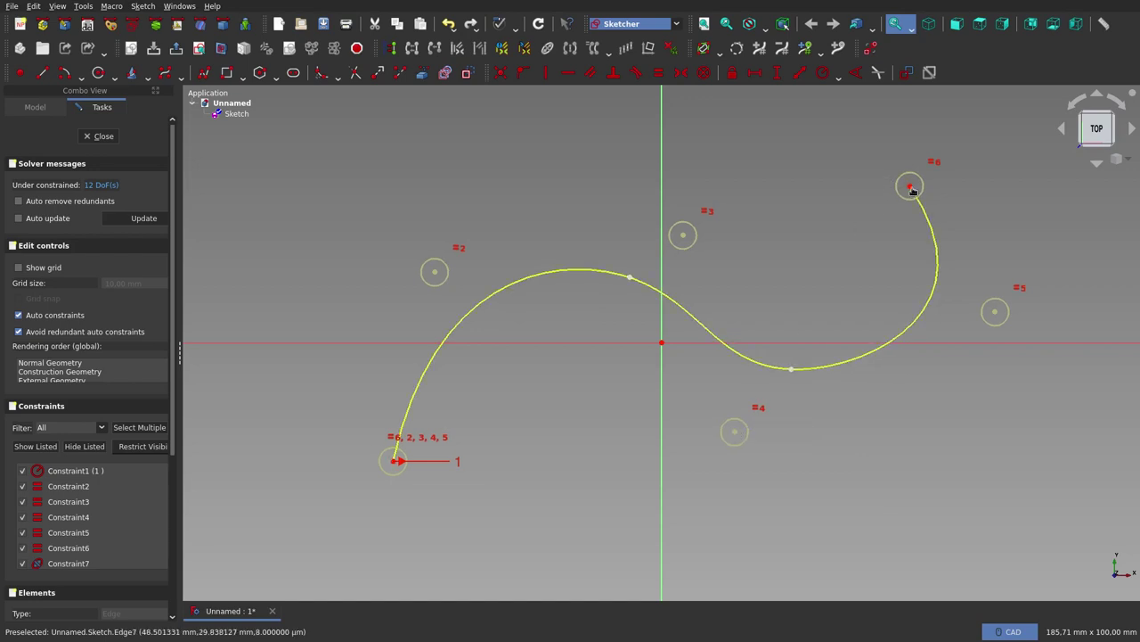
mouse_move(914, 191)
left_mouse_down()
mouse_move(974, 191)
mouse_move(893, 193)
mouse_move(947, 187)
mouse_move(976, 199)
left_mouse_up()
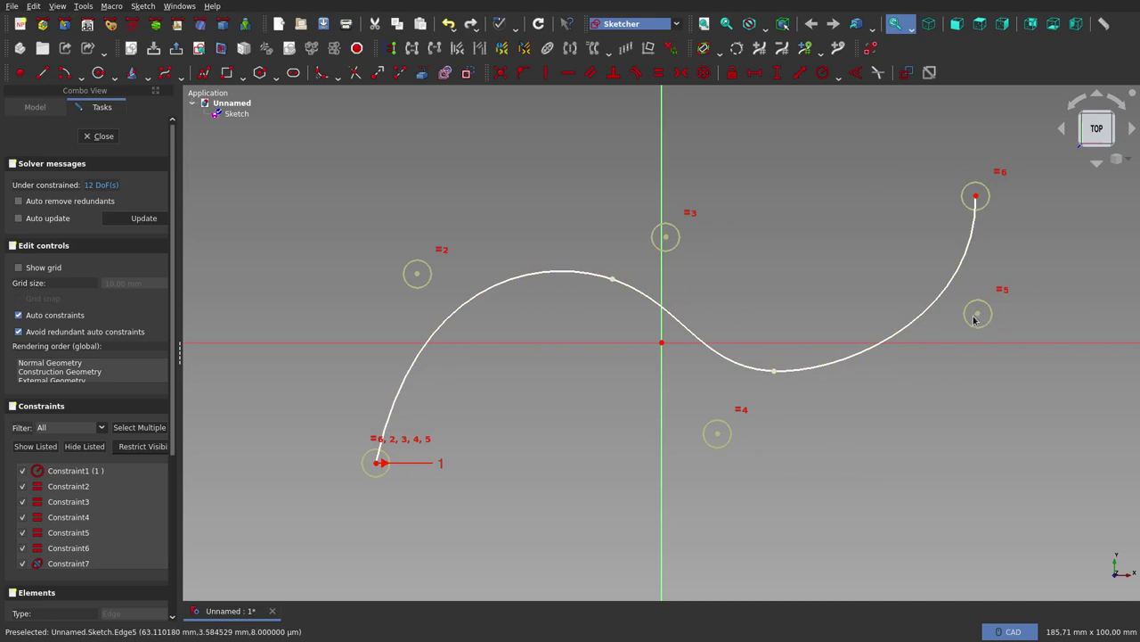
left_click_drag(978, 313, 991, 359)
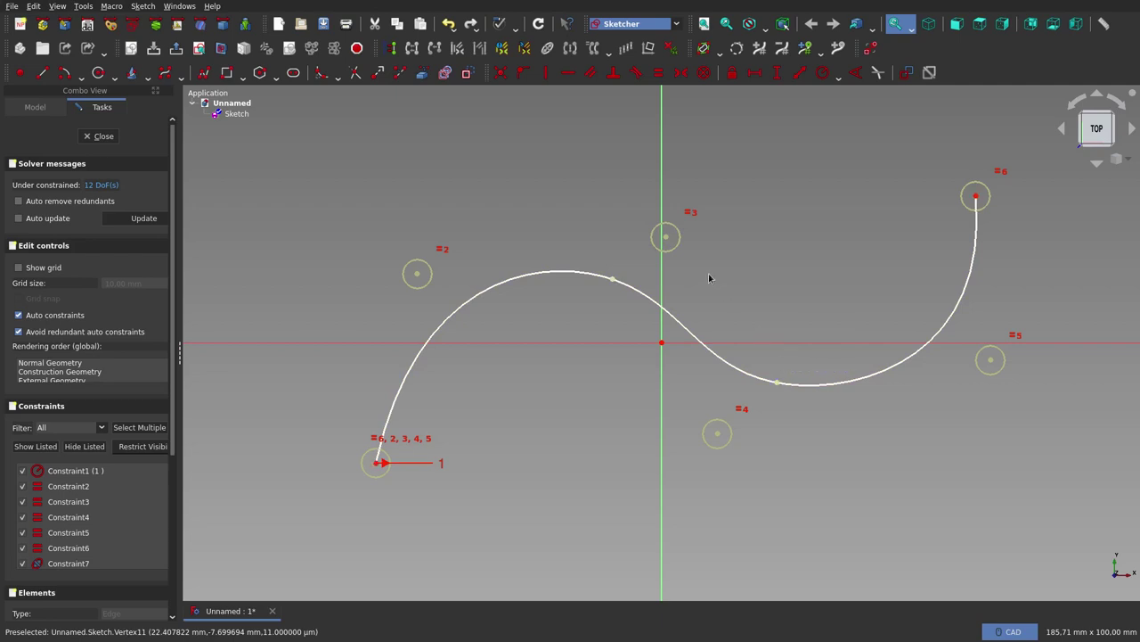
Step: Constrain the curve's end point horizontally level with pole 3's centre
left_click(665, 238)
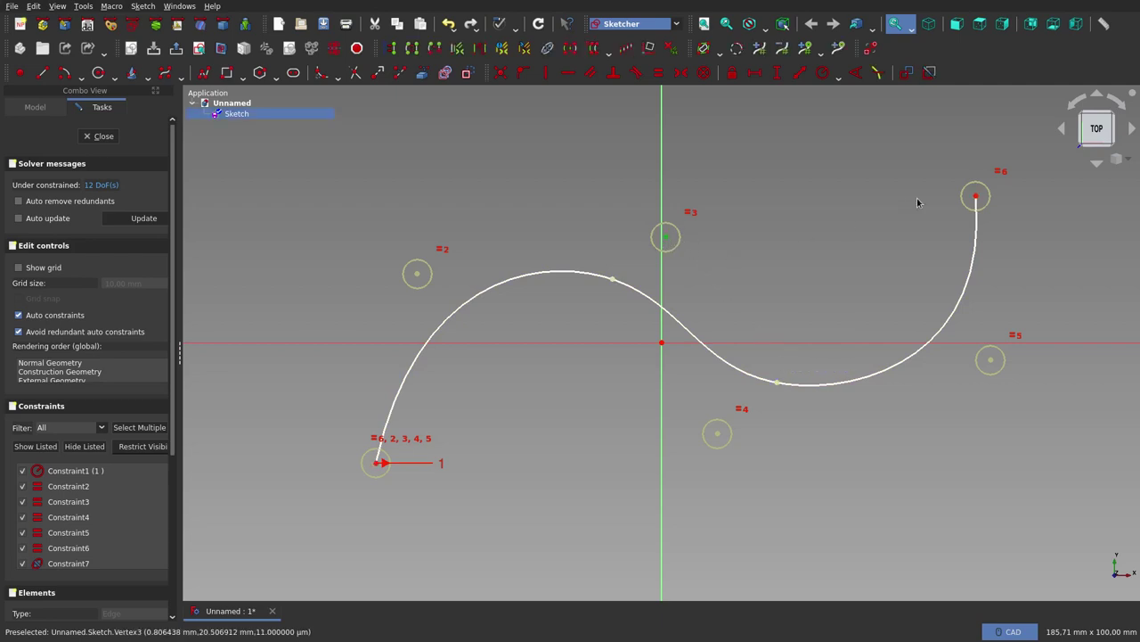
left_click(976, 196)
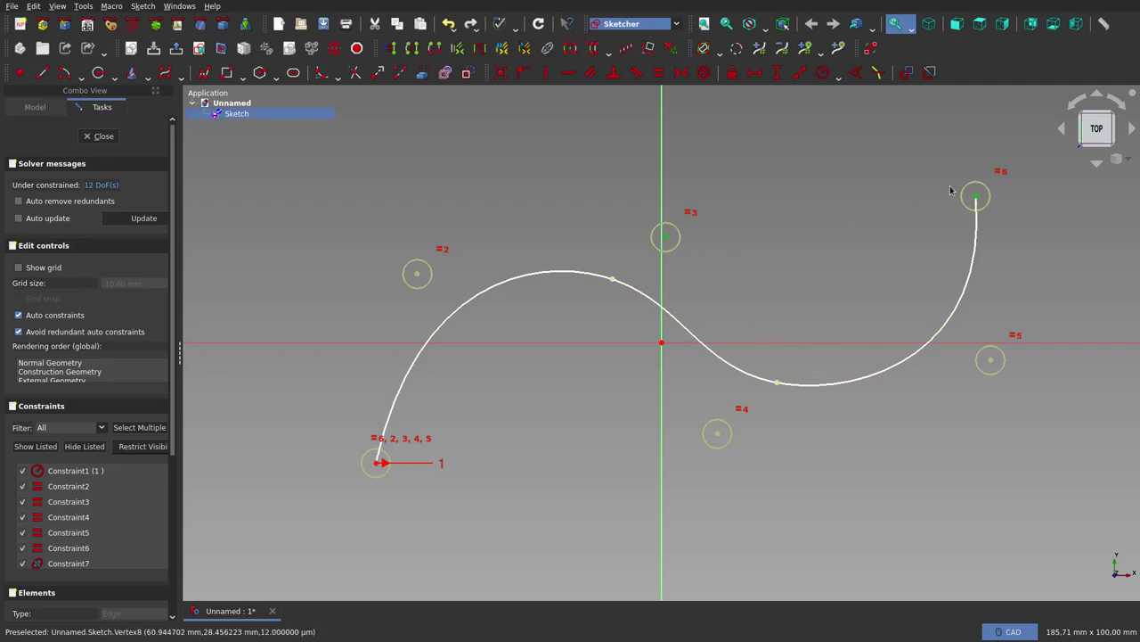
left_click(567, 72)
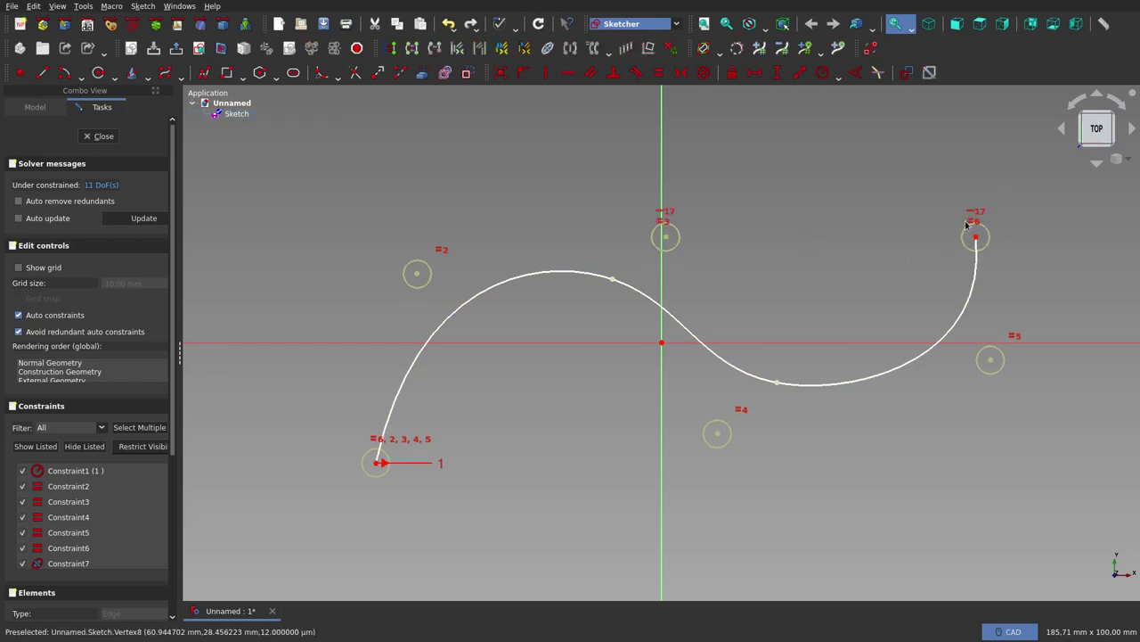
Step: Attempt a horizontal constraint on two knot points, dismiss the impossible-constraint warning, and deselect
left_click(776, 385)
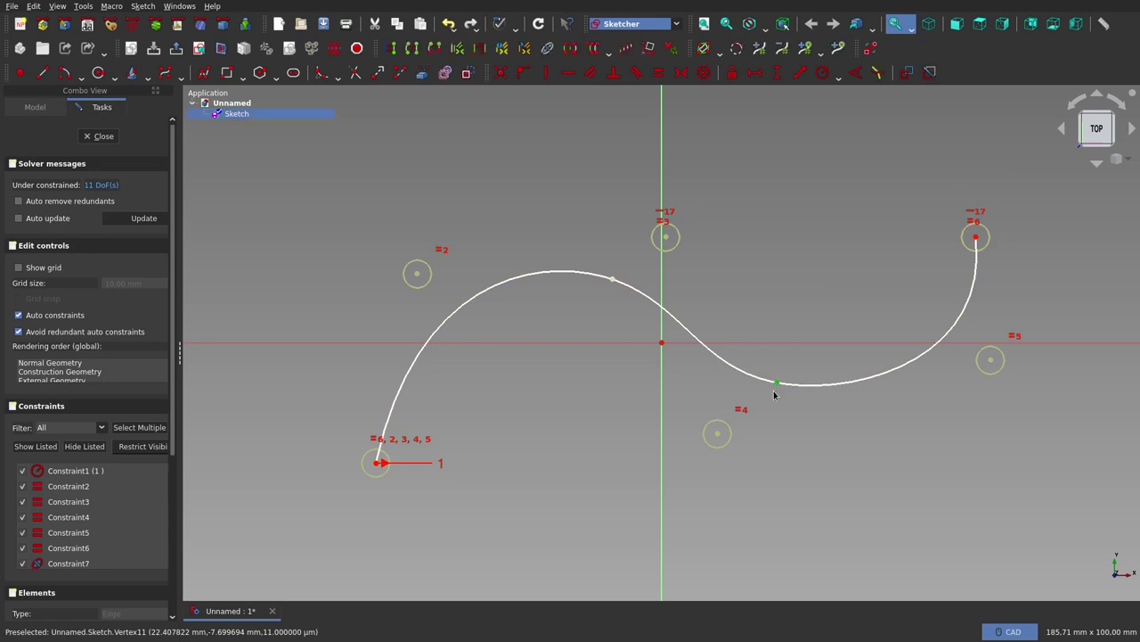
left_click(612, 281)
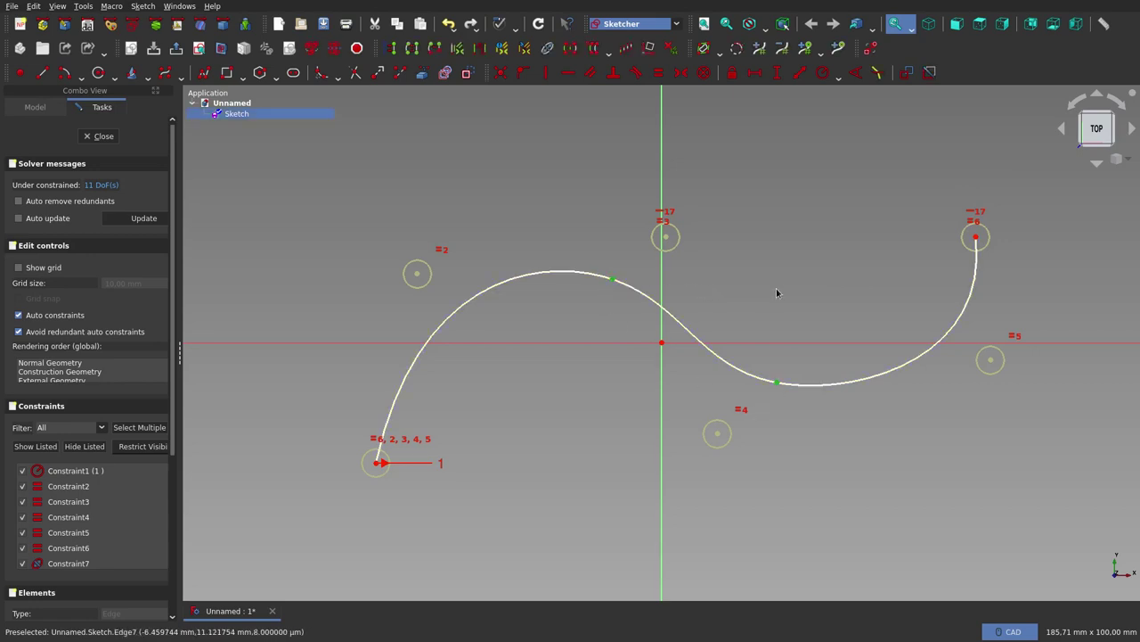
left_click(569, 74)
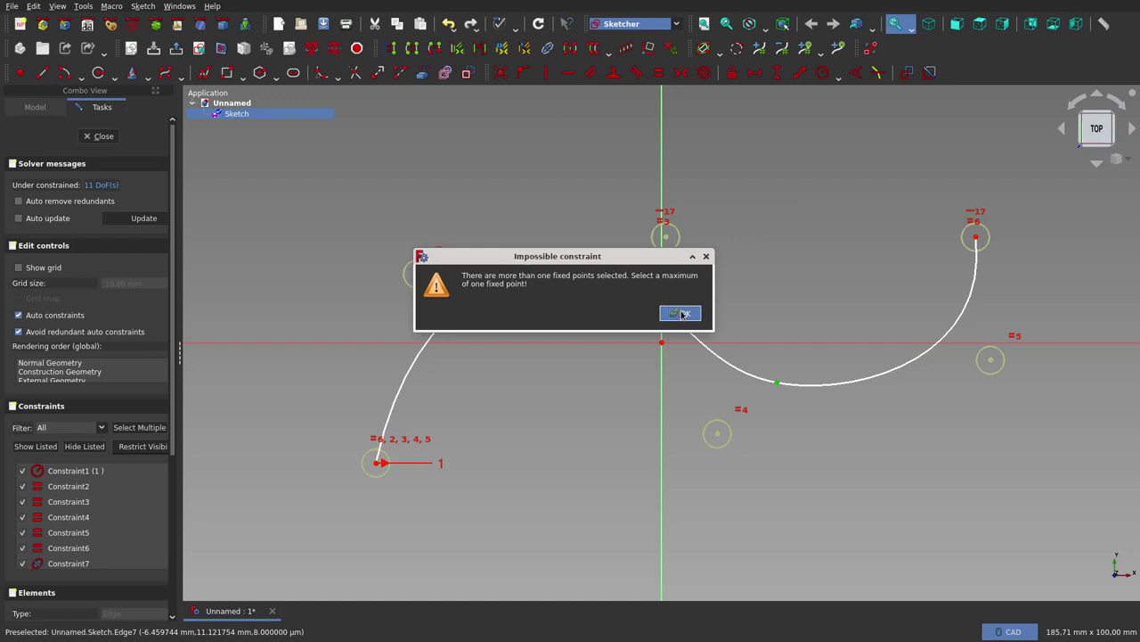
left_click(683, 314)
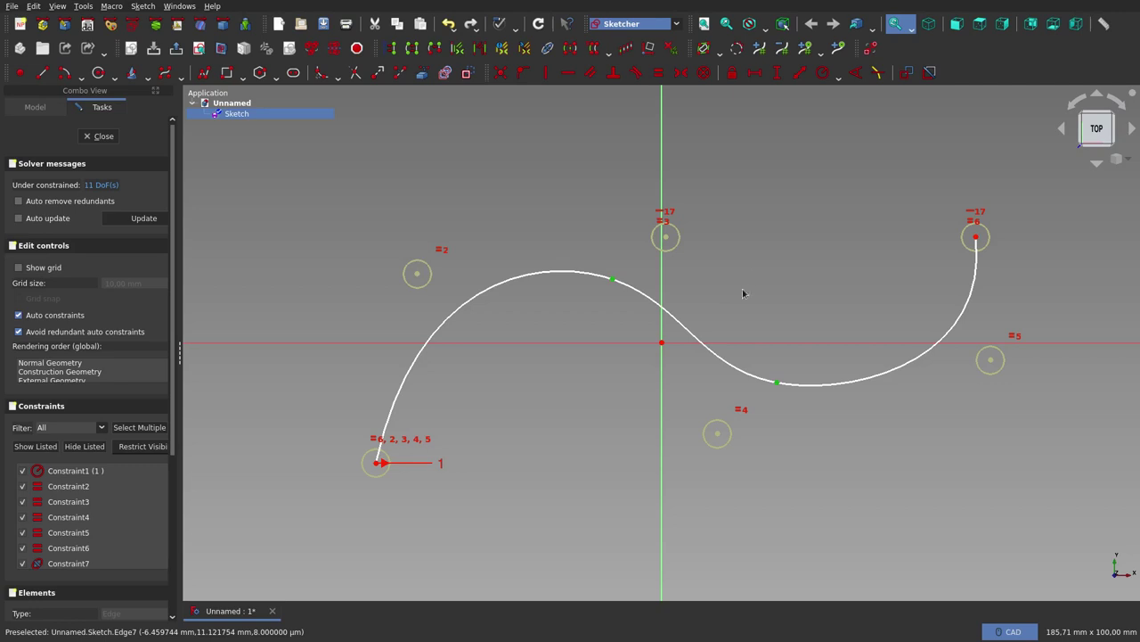
left_click(751, 299)
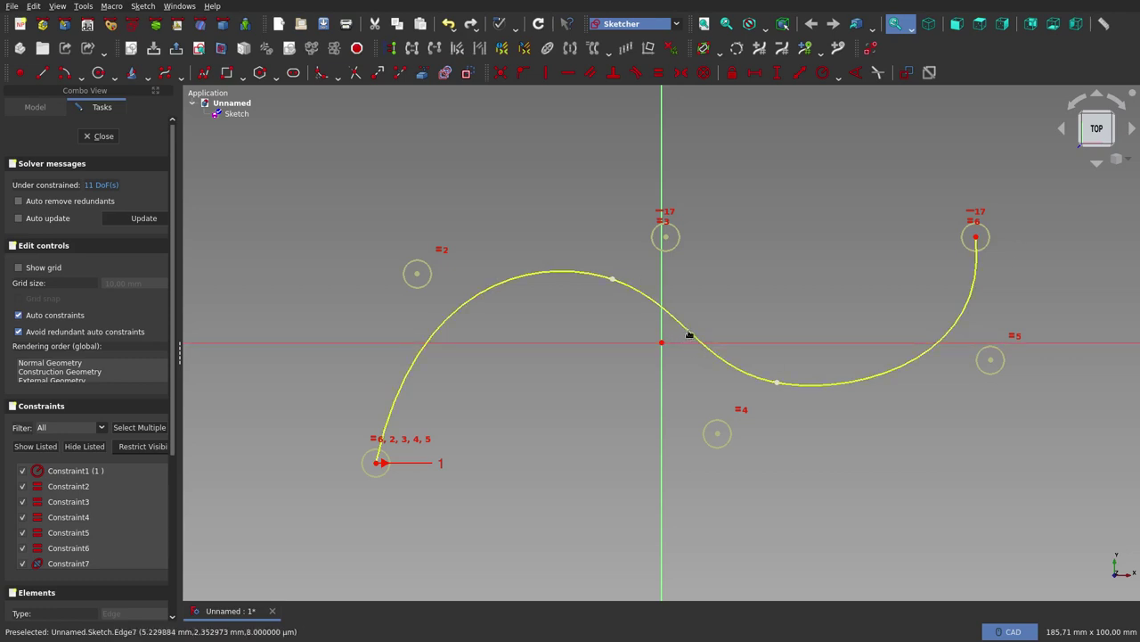
Step: Drag the constrained B-spline edge right-down and back to test its deformation
left_click_drag(688, 334, 717, 357)
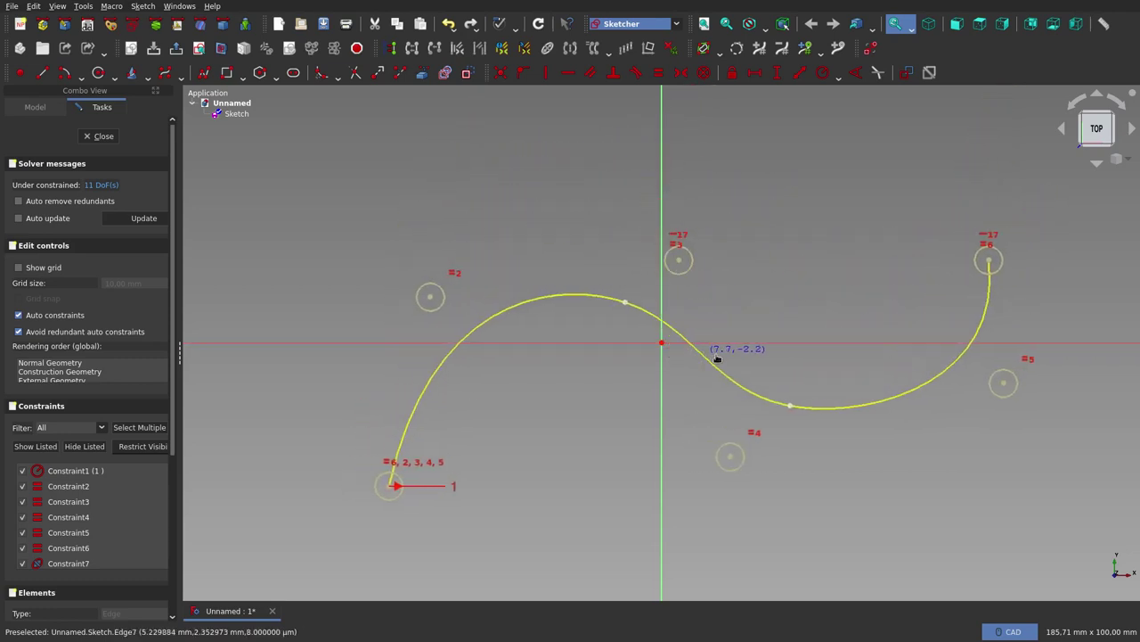
left_click_drag(718, 357, 690, 348)
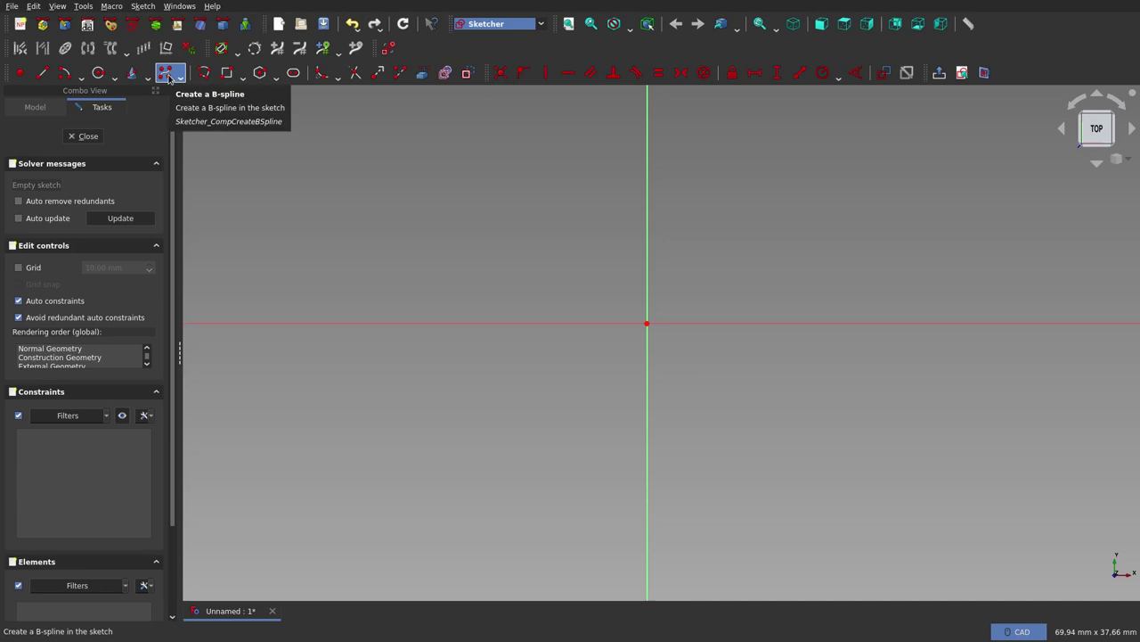
Step: Draw a seven-pole B-spline arching over the origin from lower left to lower right
left_click(169, 76)
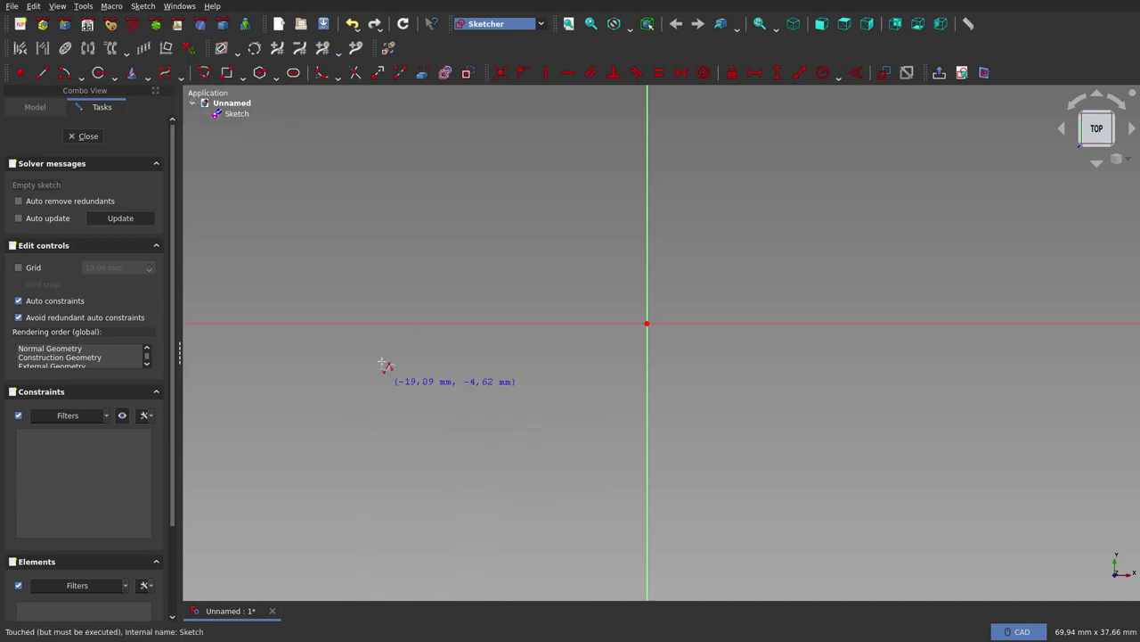
left_click(466, 397)
left_click(535, 247)
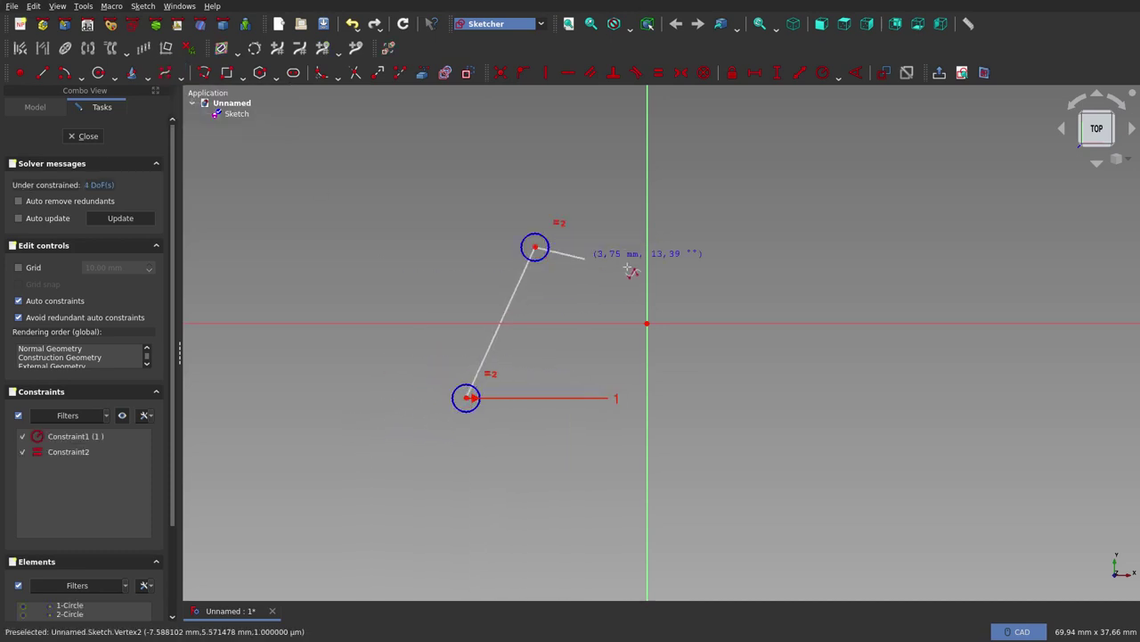
left_click(669, 272)
left_click(790, 204)
left_click(881, 271)
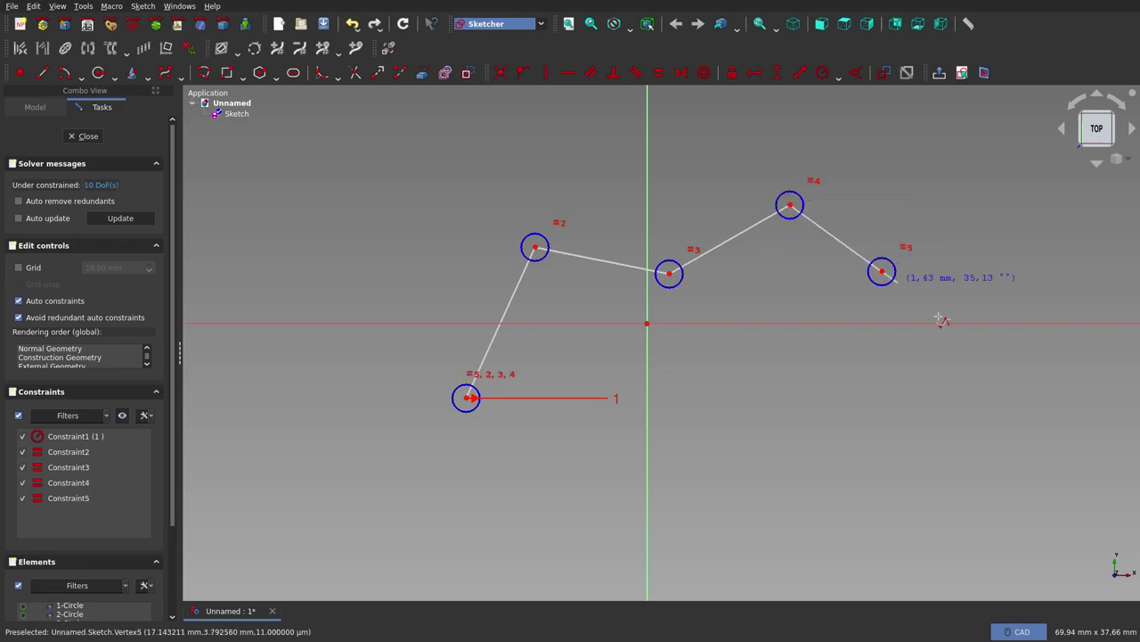
left_click(1004, 364)
left_click(880, 402)
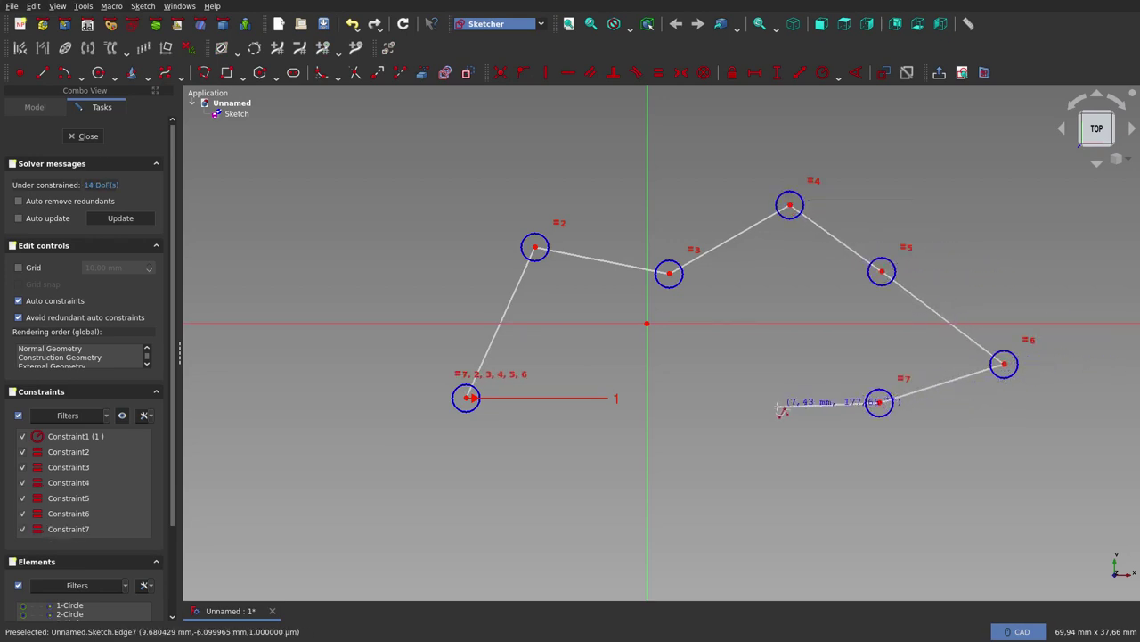
right_click(809, 397)
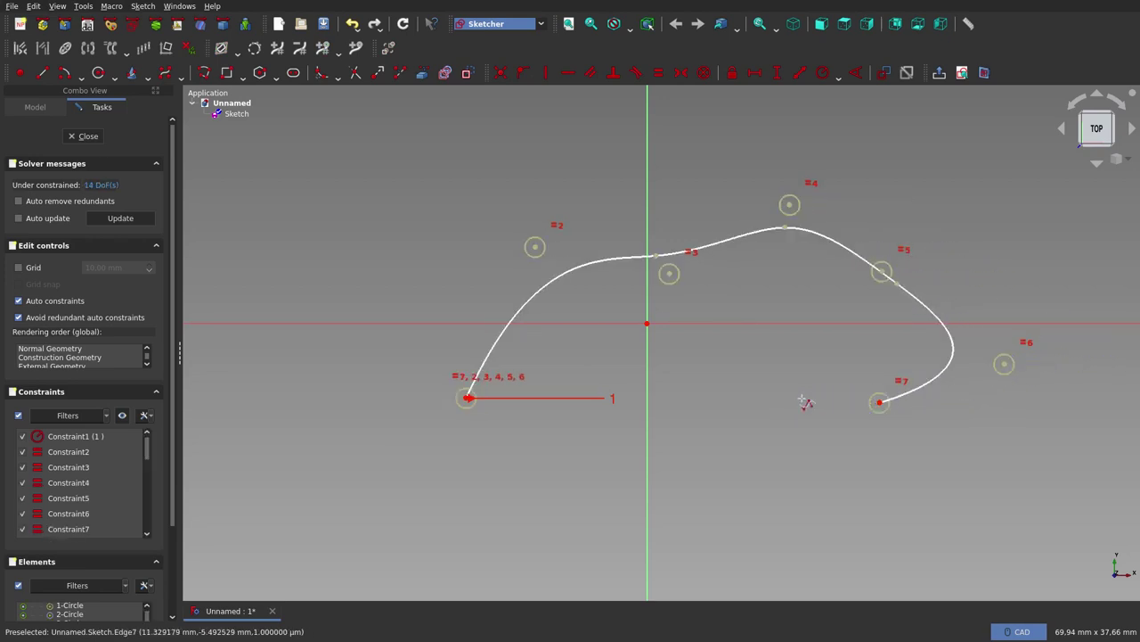
right_click(717, 375)
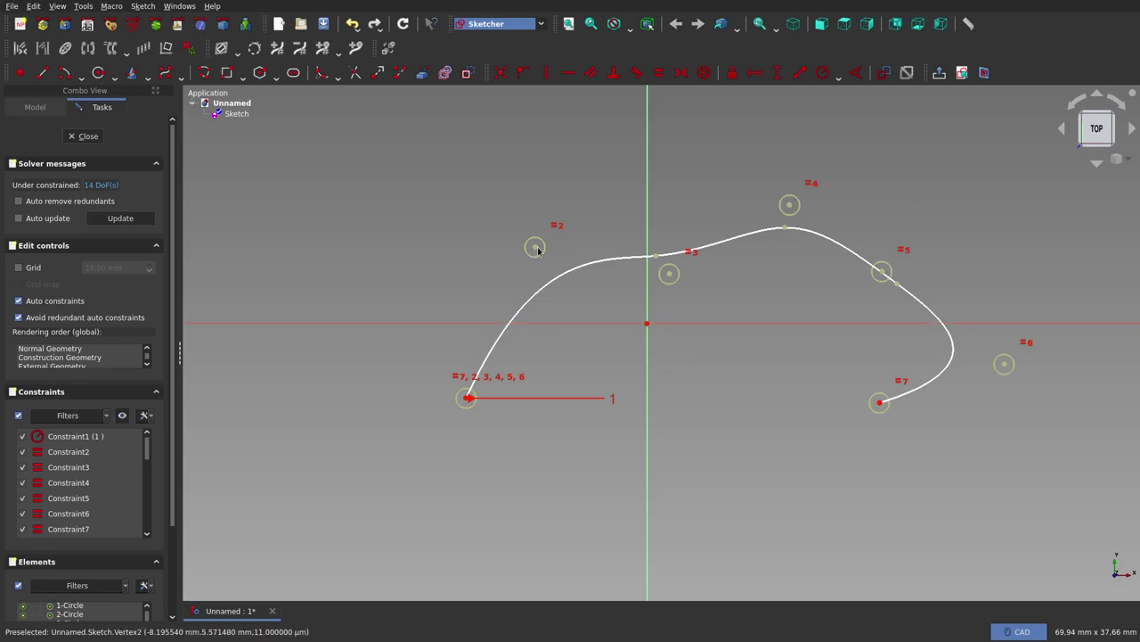
Step: Drag poles 2 and 3 and several curve points to dip the middle and lift the right hump
left_click_drag(535, 248, 461, 207)
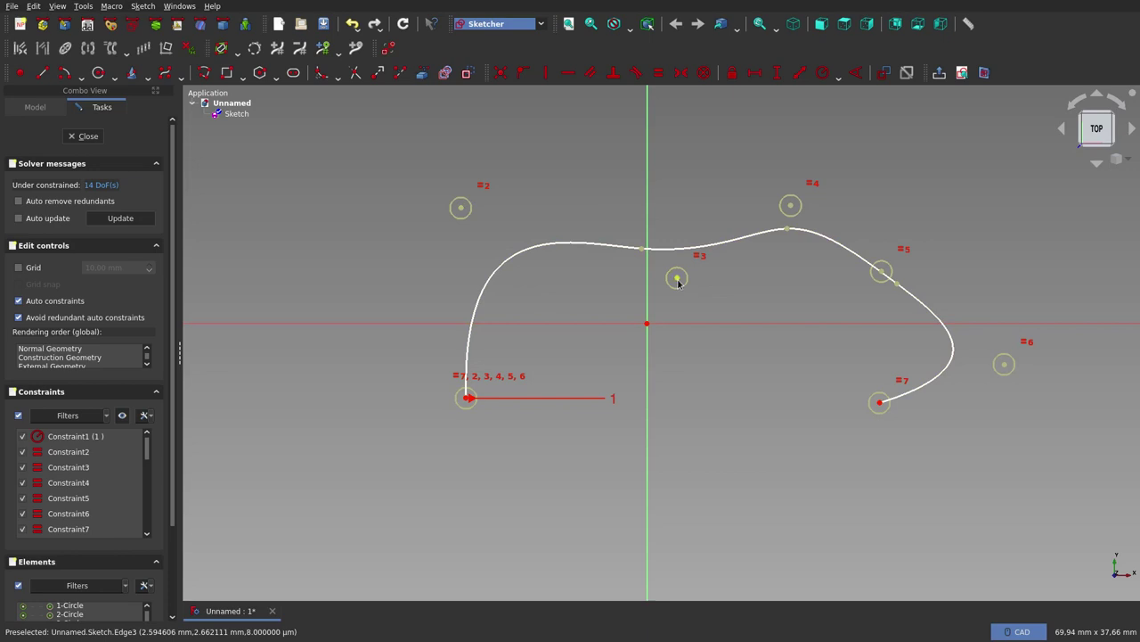
left_click_drag(677, 279, 679, 283)
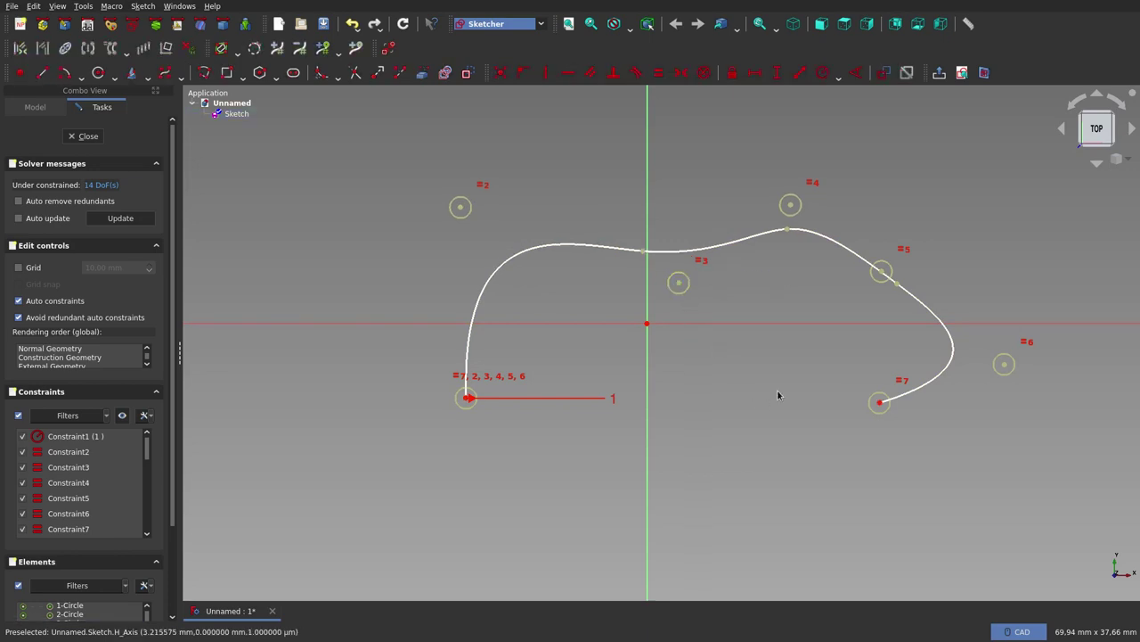
left_click_drag(693, 248, 682, 226)
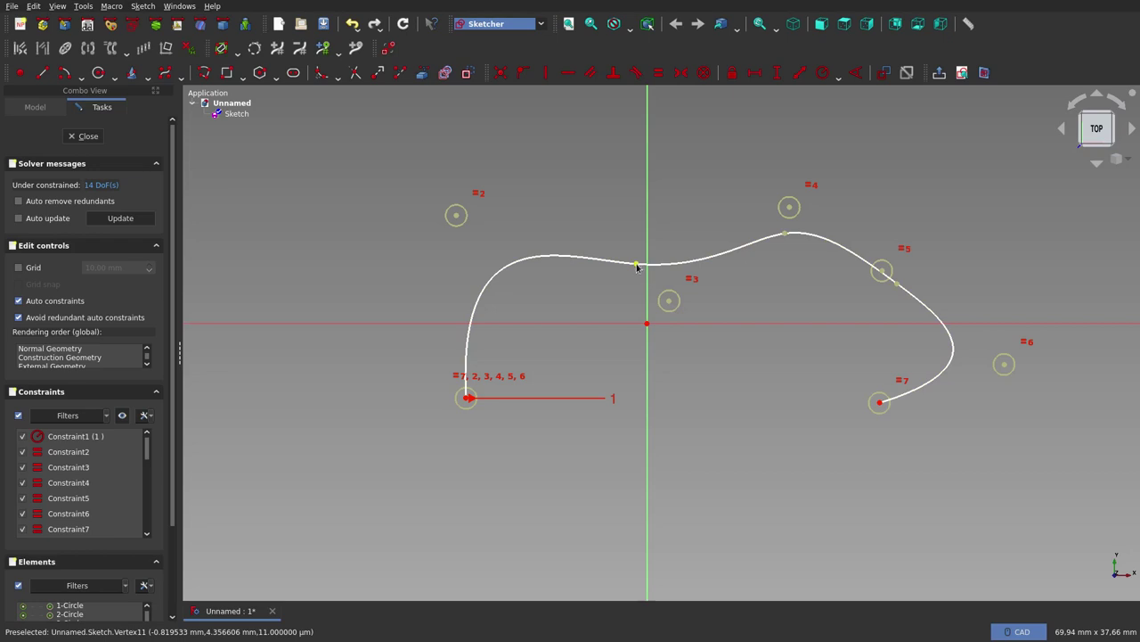
mouse_move(637, 267)
left_mouse_down()
mouse_move(638, 256)
mouse_move(634, 309)
left_mouse_up()
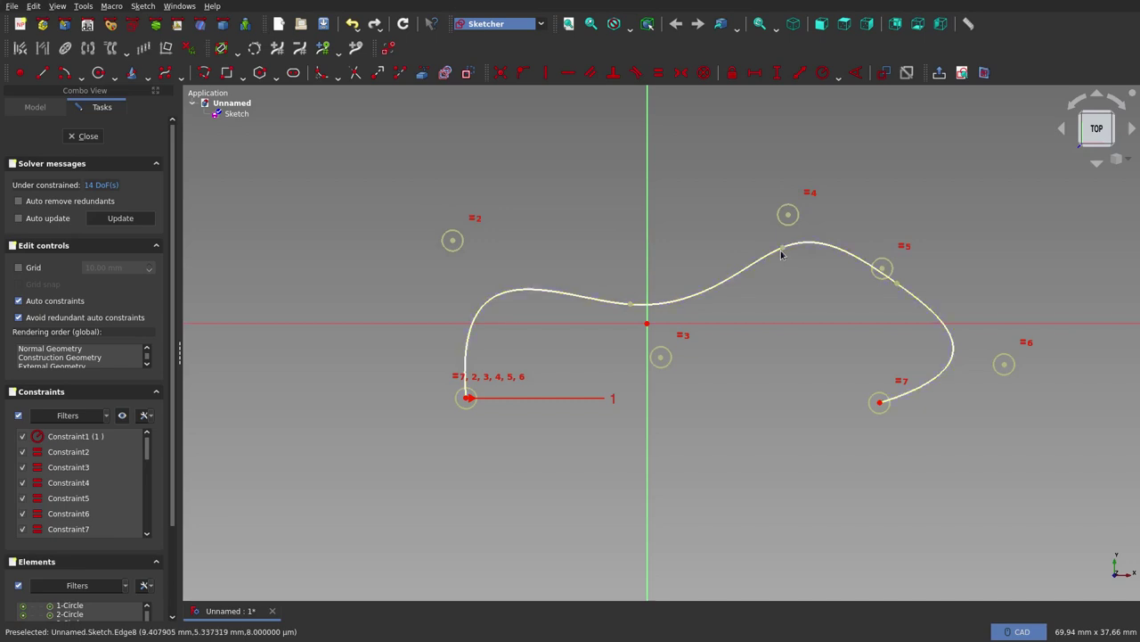
left_click_drag(784, 251, 740, 237)
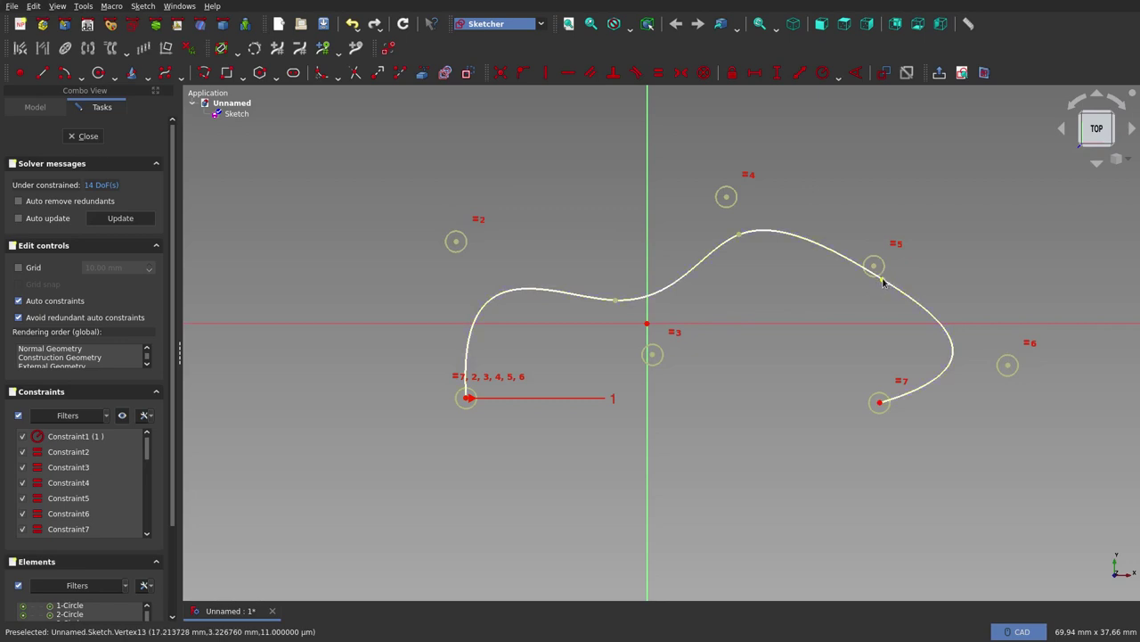
left_click_drag(880, 281, 863, 232)
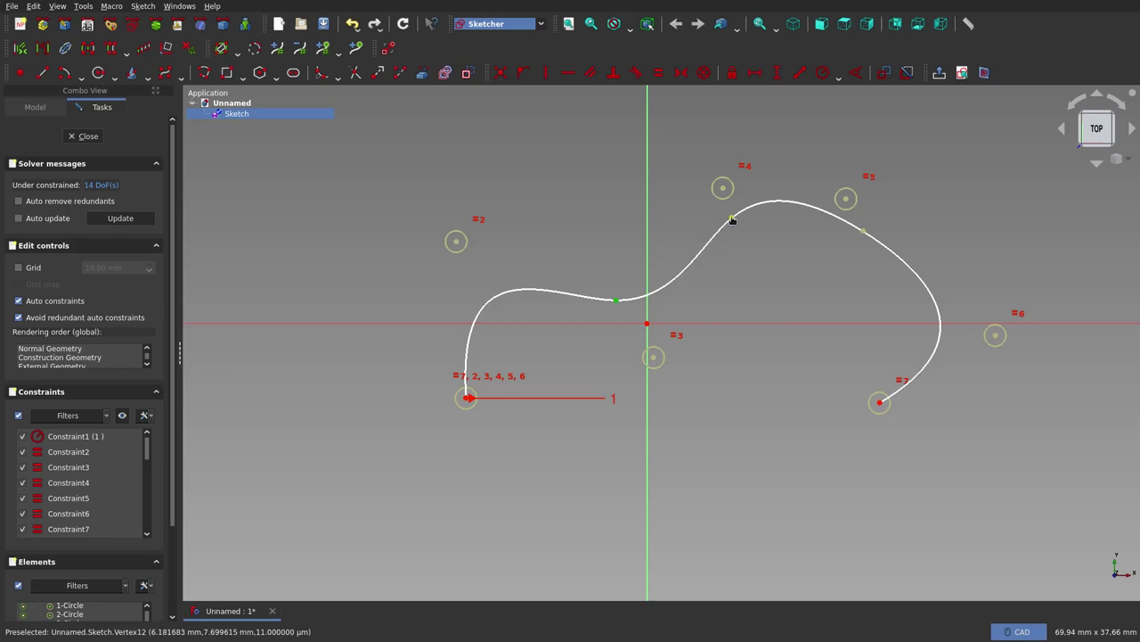
Step: Adjust the curve near poles #3 and #4, pulling the middle toward the axis
mouse_move(731, 224)
left_mouse_down()
mouse_move(767, 299)
mouse_move(738, 246)
left_mouse_up()
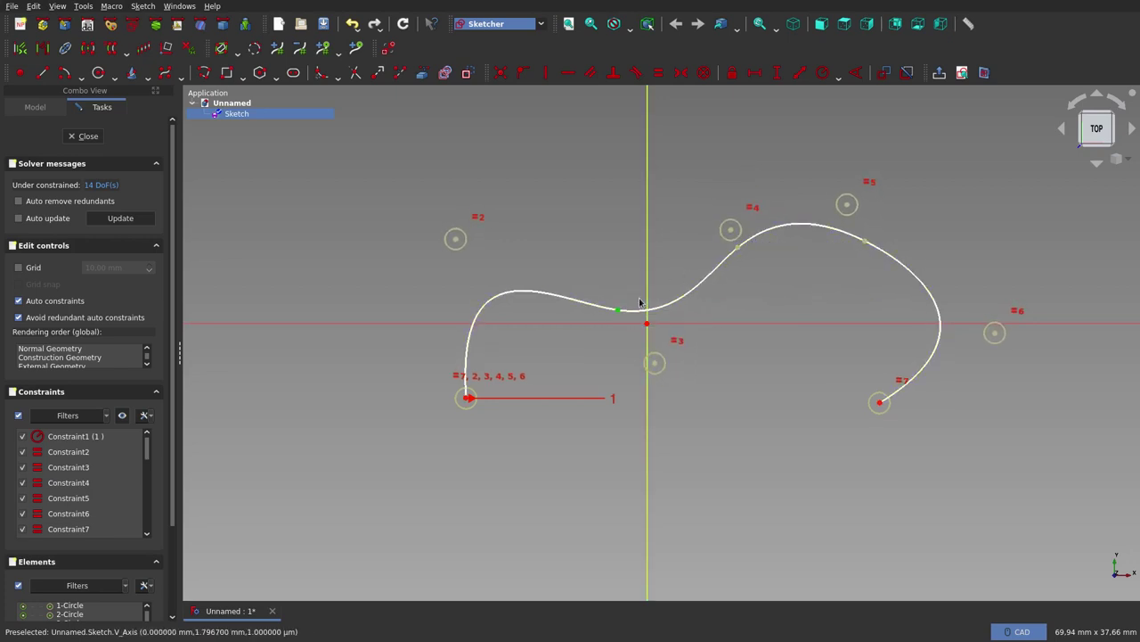
left_click_drag(618, 313, 593, 269)
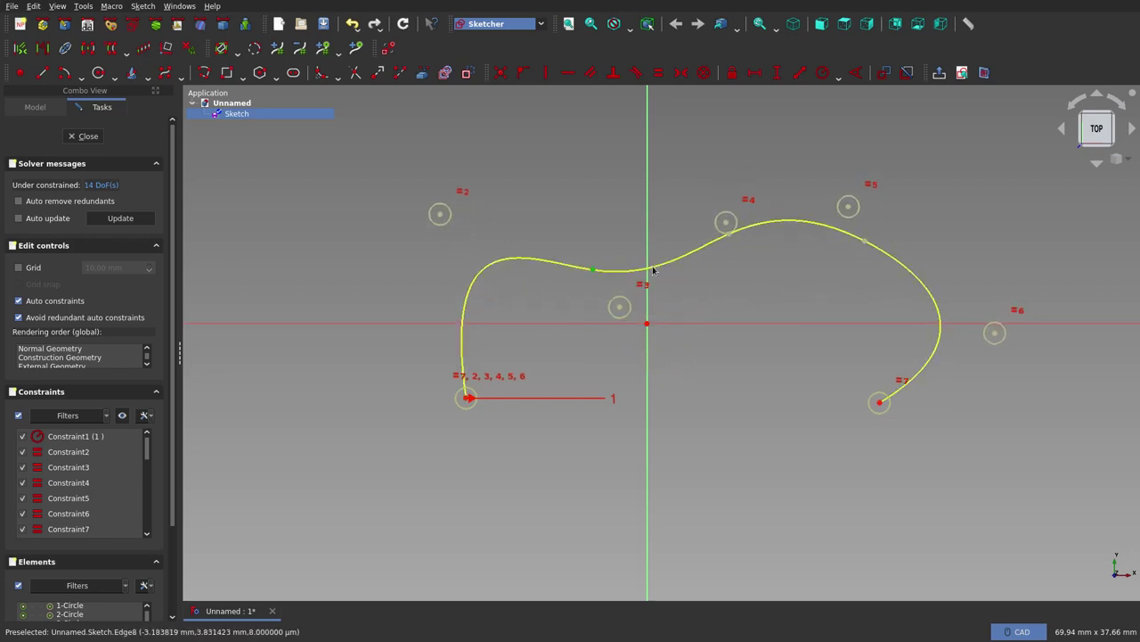
mouse_move(731, 238)
left_mouse_down()
mouse_move(751, 274)
mouse_move(754, 321)
mouse_move(734, 321)
mouse_move(683, 273)
mouse_move(757, 264)
mouse_move(764, 207)
mouse_move(718, 205)
left_mouse_up()
left_click(783, 267)
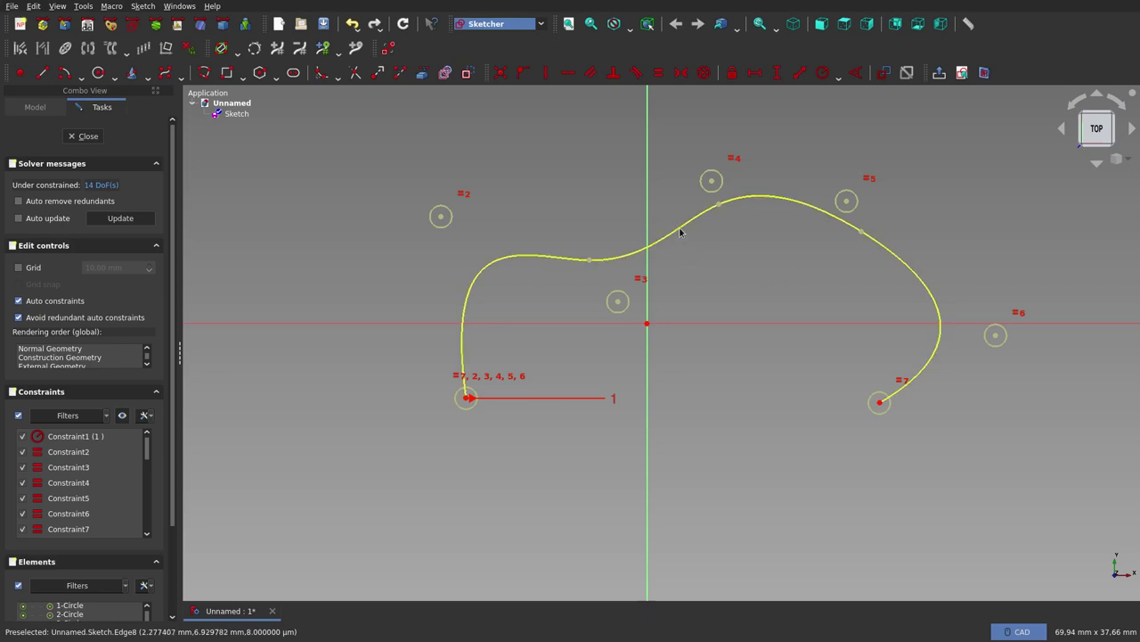
Step: Reshape the edge and reposition poles #4 and #5 to make the right hump taller and rounder
mouse_move(682, 232)
left_mouse_down()
mouse_move(646, 232)
mouse_move(734, 237)
mouse_move(641, 240)
mouse_move(615, 219)
mouse_move(706, 223)
left_mouse_up()
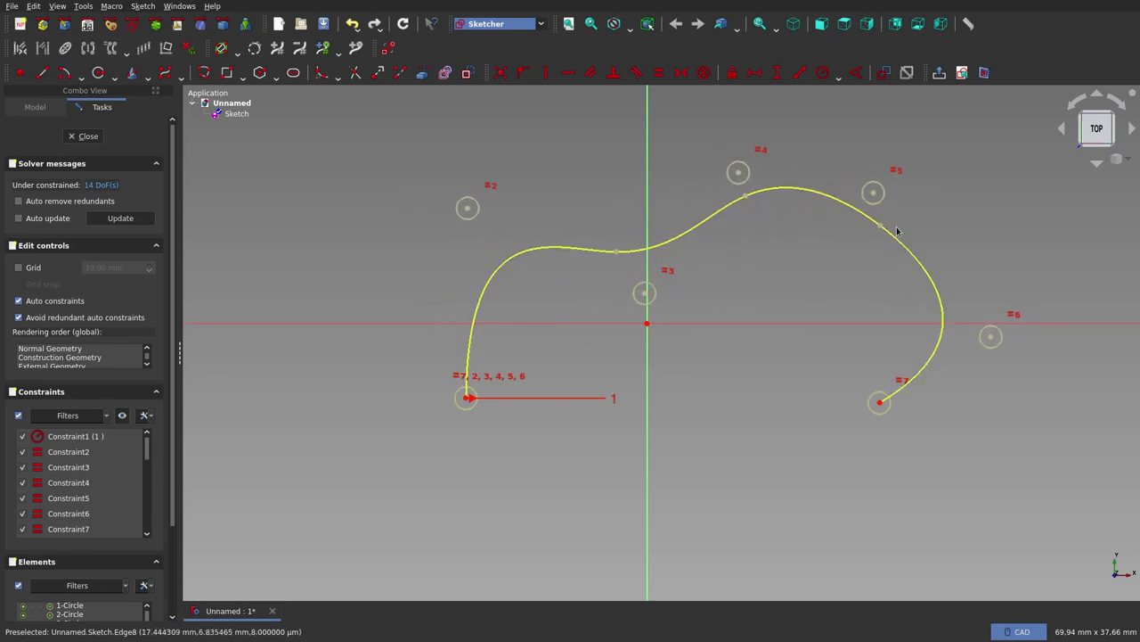
mouse_move(939, 294)
left_mouse_down()
mouse_move(975, 262)
mouse_move(914, 293)
mouse_move(943, 281)
left_mouse_up()
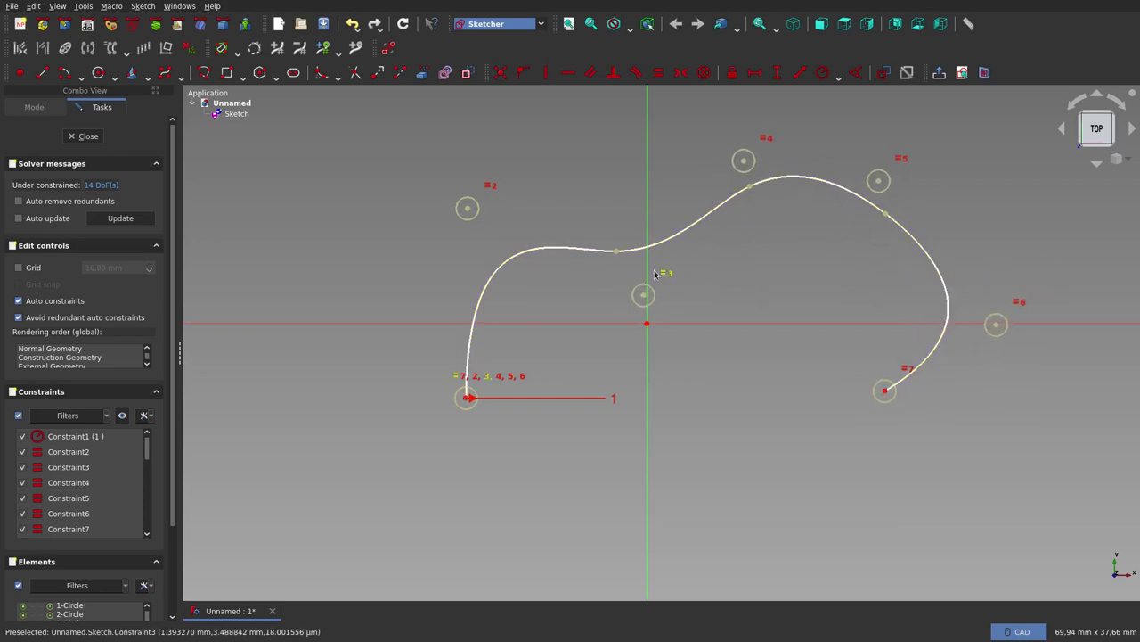
mouse_move(671, 239)
left_mouse_down()
mouse_move(641, 179)
mouse_move(629, 222)
mouse_move(710, 237)
mouse_move(602, 231)
mouse_move(565, 270)
mouse_move(580, 344)
mouse_move(582, 272)
left_mouse_up()
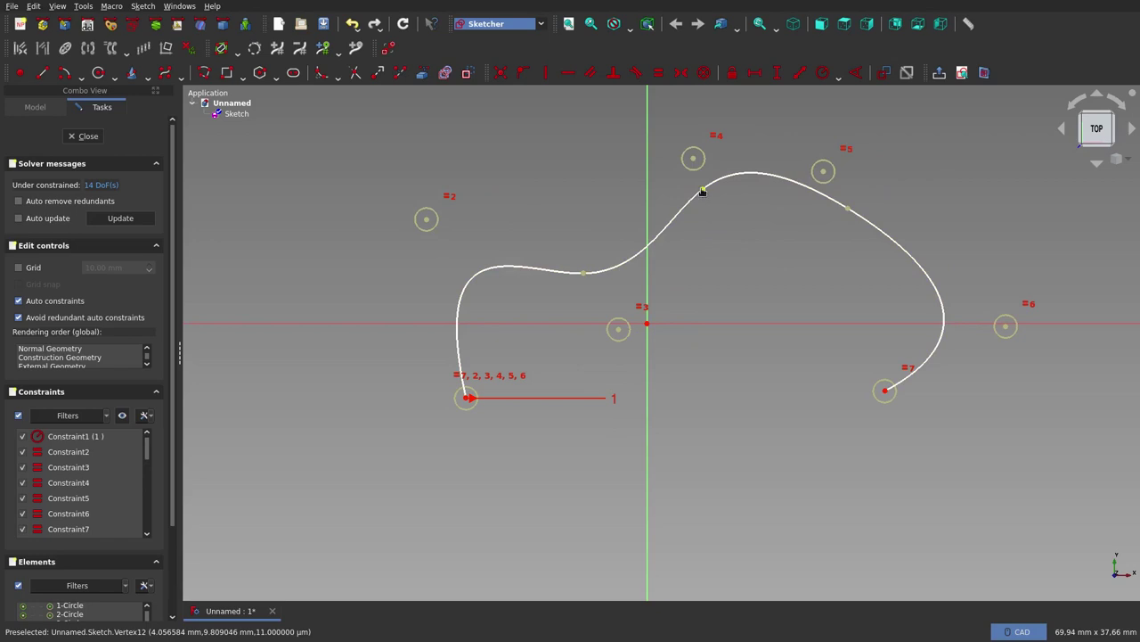
left_click_drag(702, 190, 716, 242)
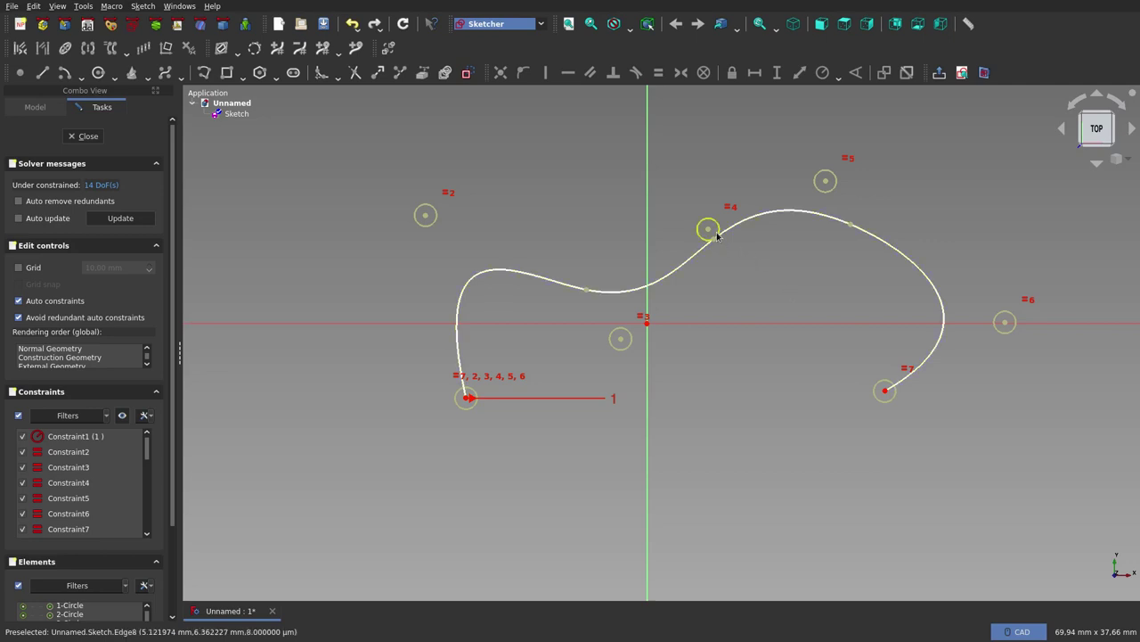
left_click_drag(709, 230, 681, 157)
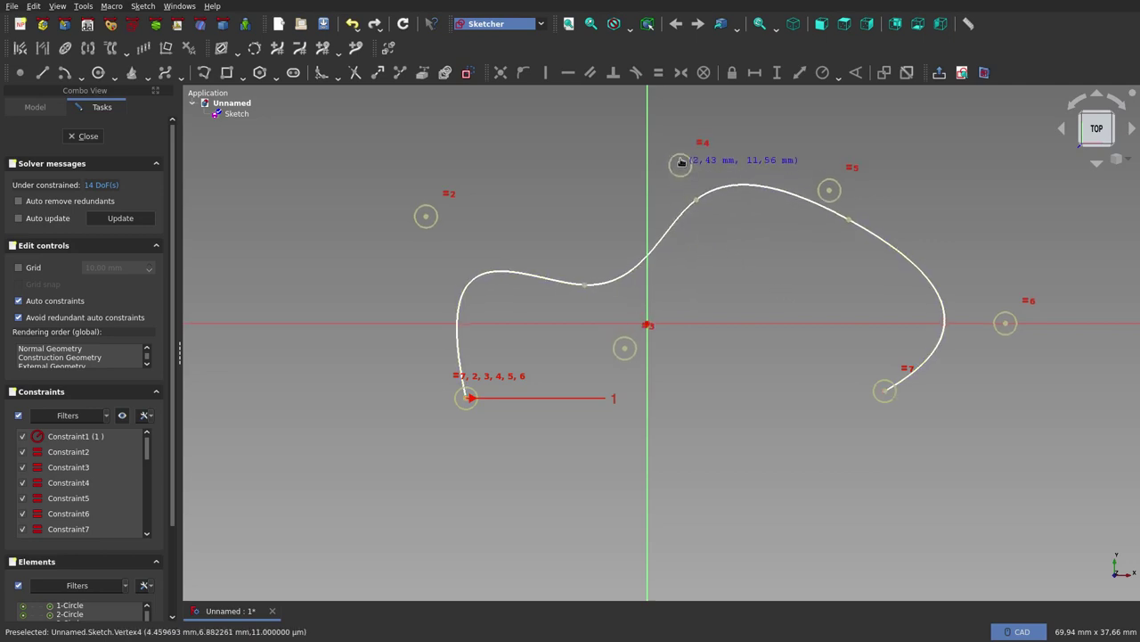
mouse_move(827, 190)
left_mouse_down()
mouse_move(811, 248)
mouse_move(854, 167)
left_mouse_up()
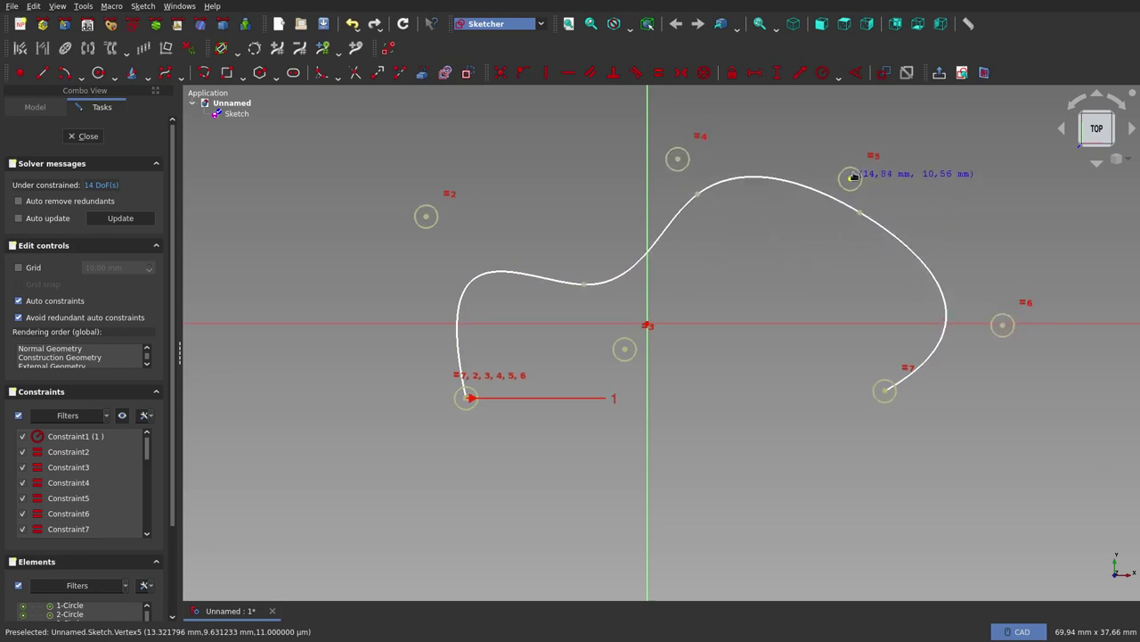
Step: Constrain two hump knots horizontally, then pole #4 vertically with the knot beneath it
left_click(698, 194)
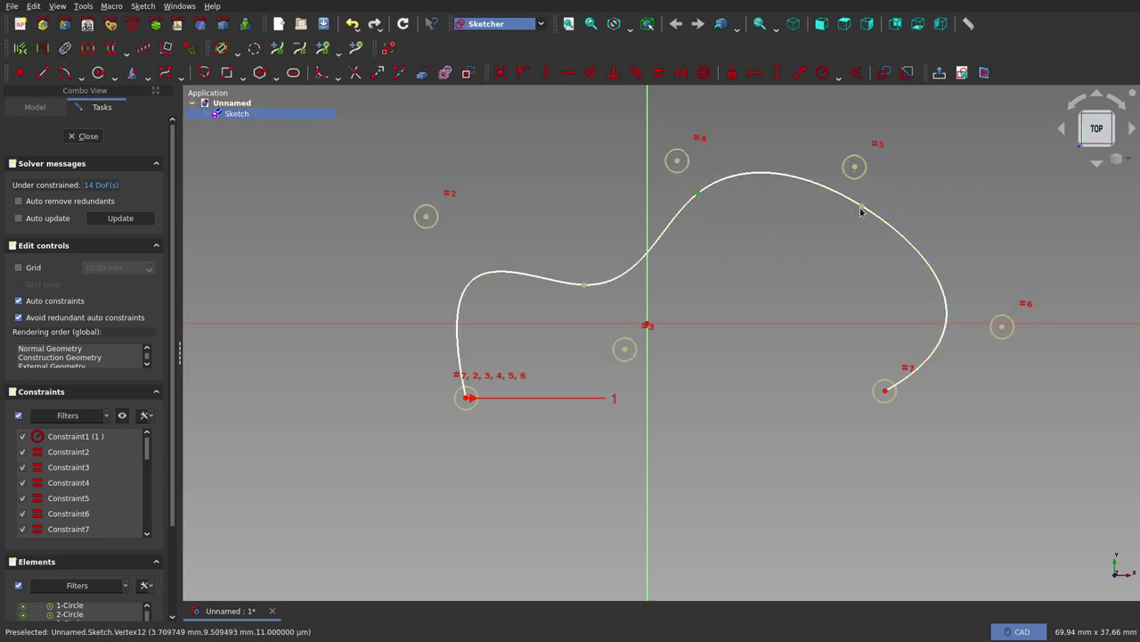
left_click(567, 72)
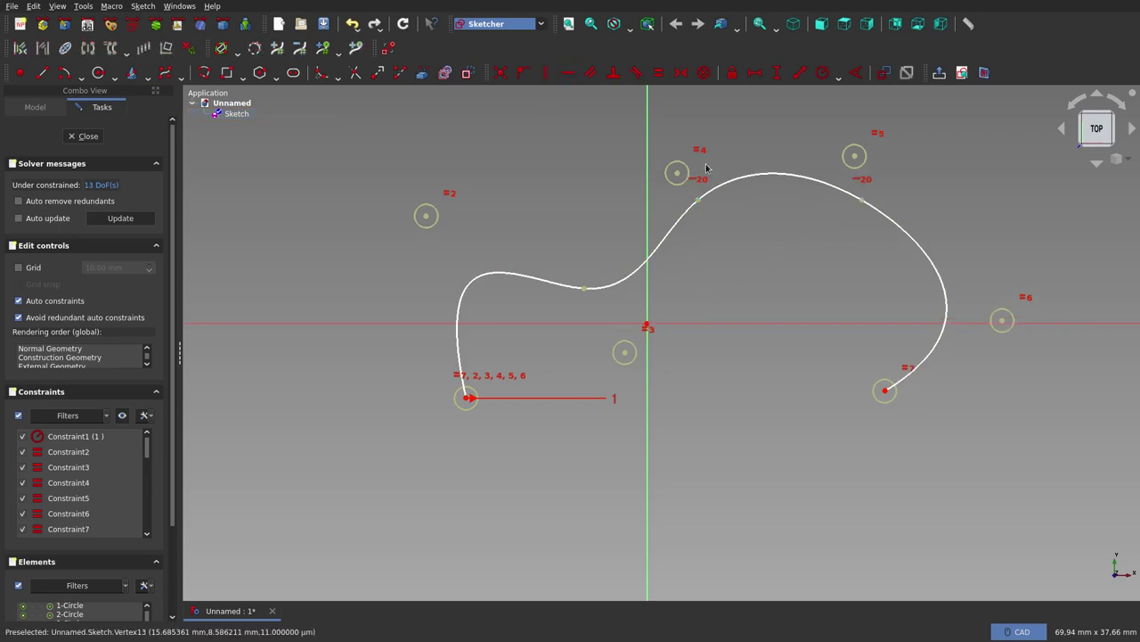
left_click(699, 204)
left_click(678, 172)
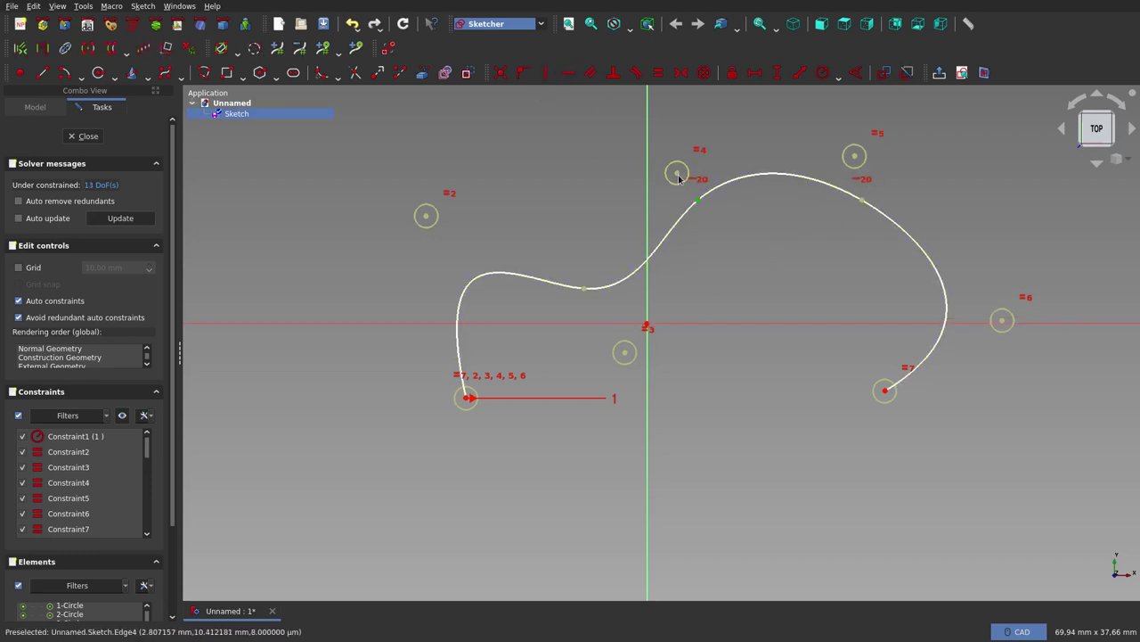
left_click(546, 73)
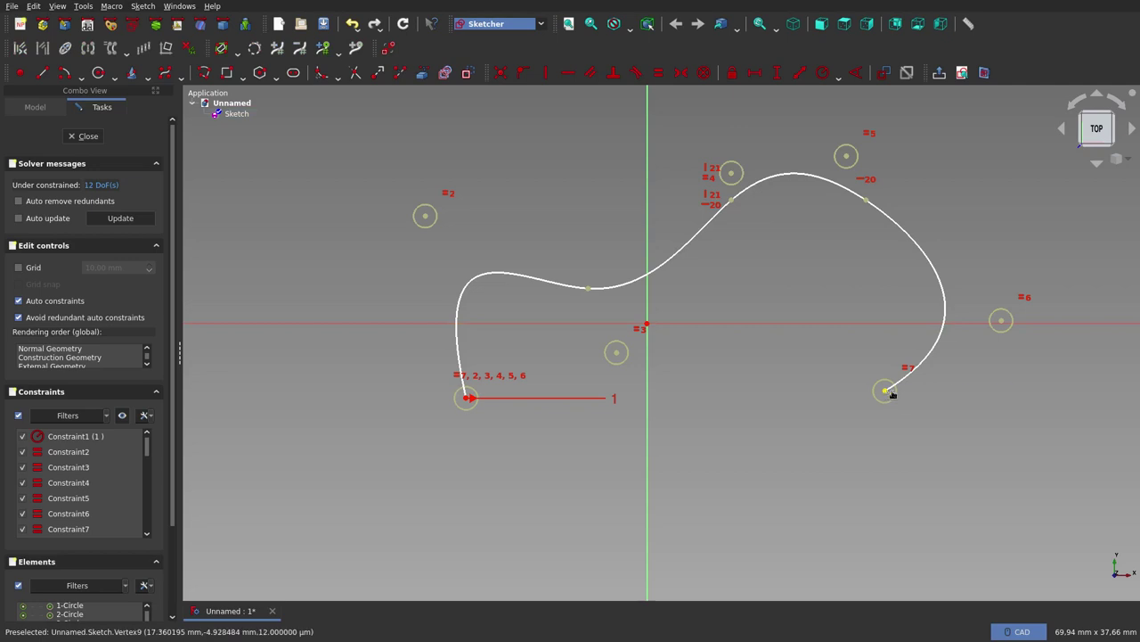
Step: Drag end point #7 up to the upper right and lower the peak slightly
left_click_drag(886, 391, 1064, 258)
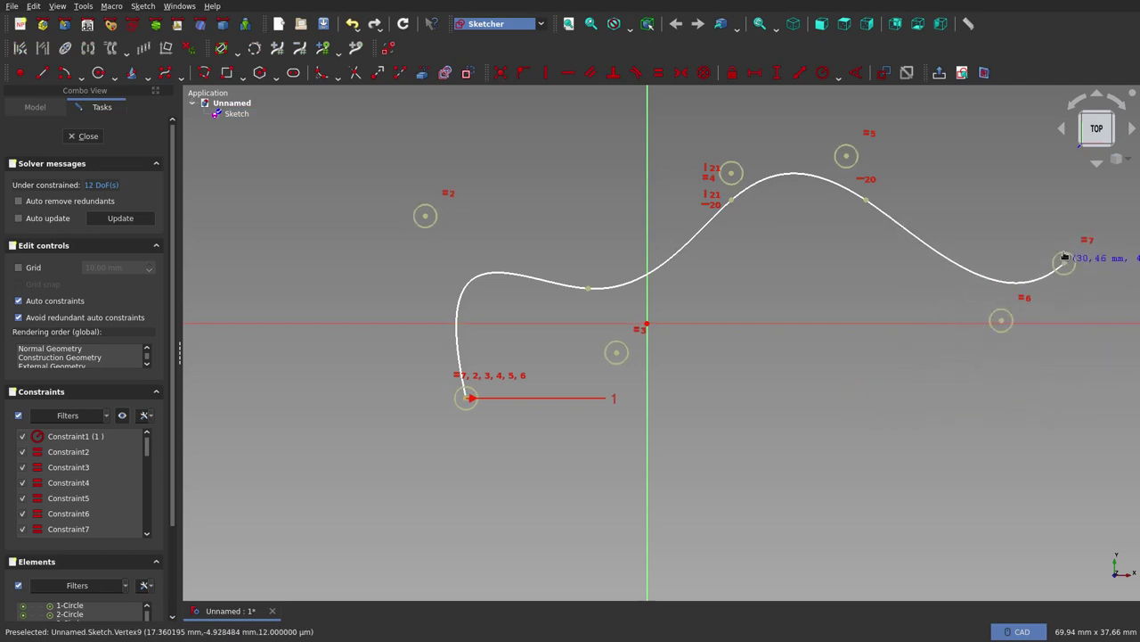
left_click_drag(1064, 258, 994, 198)
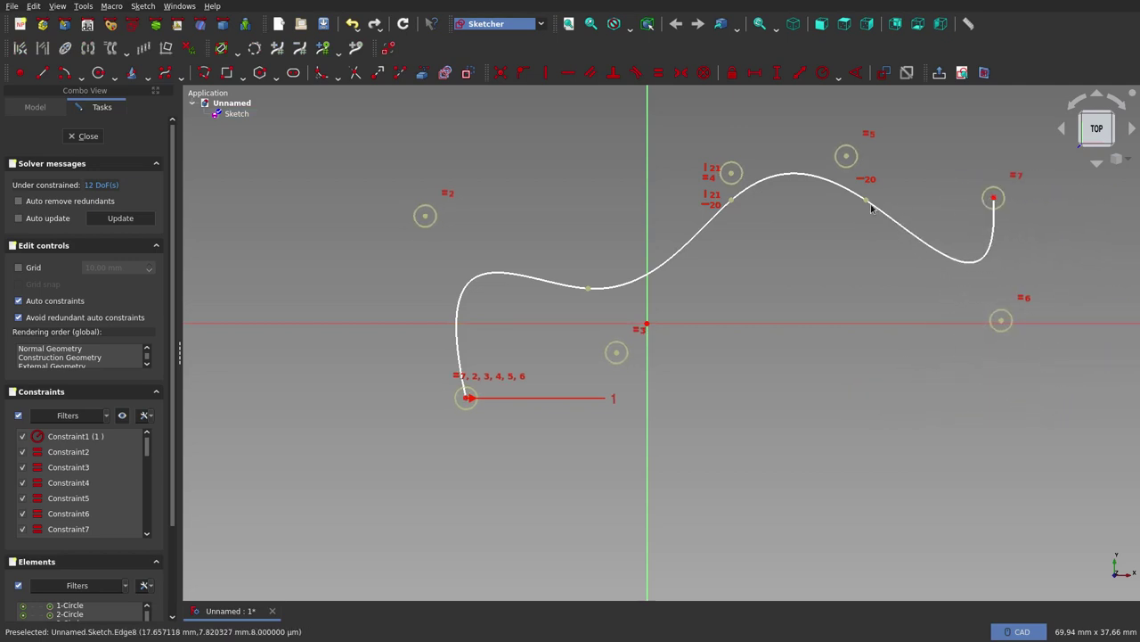
left_click_drag(872, 208, 872, 216)
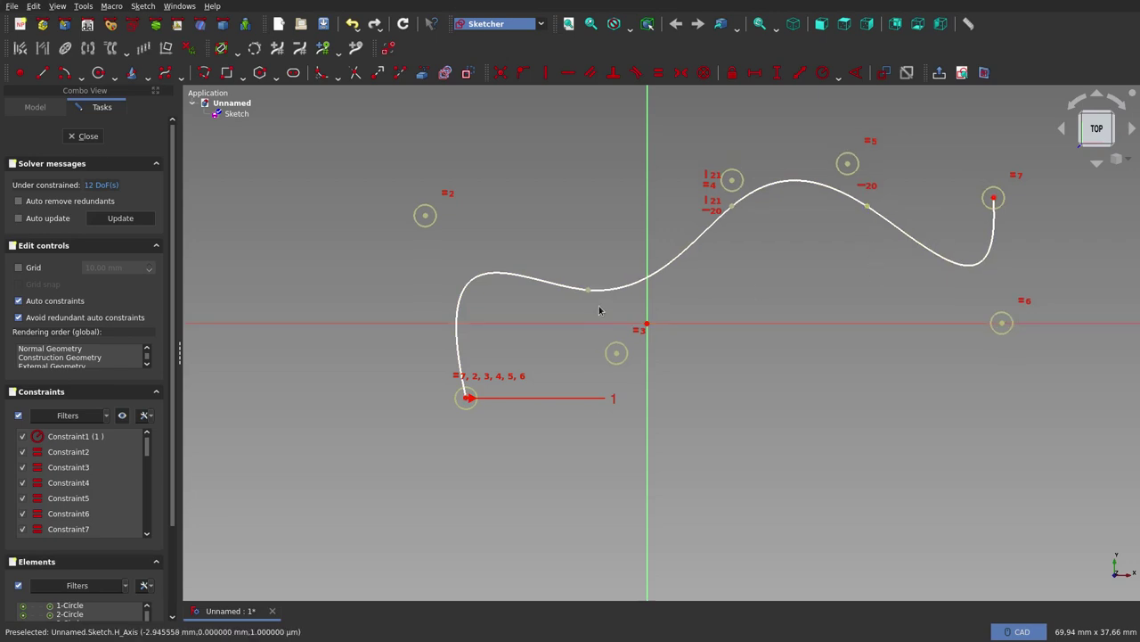
Step: Pin the left knot onto the horizontal axis and slide it right along the axis
left_click_drag(589, 291, 585, 296)
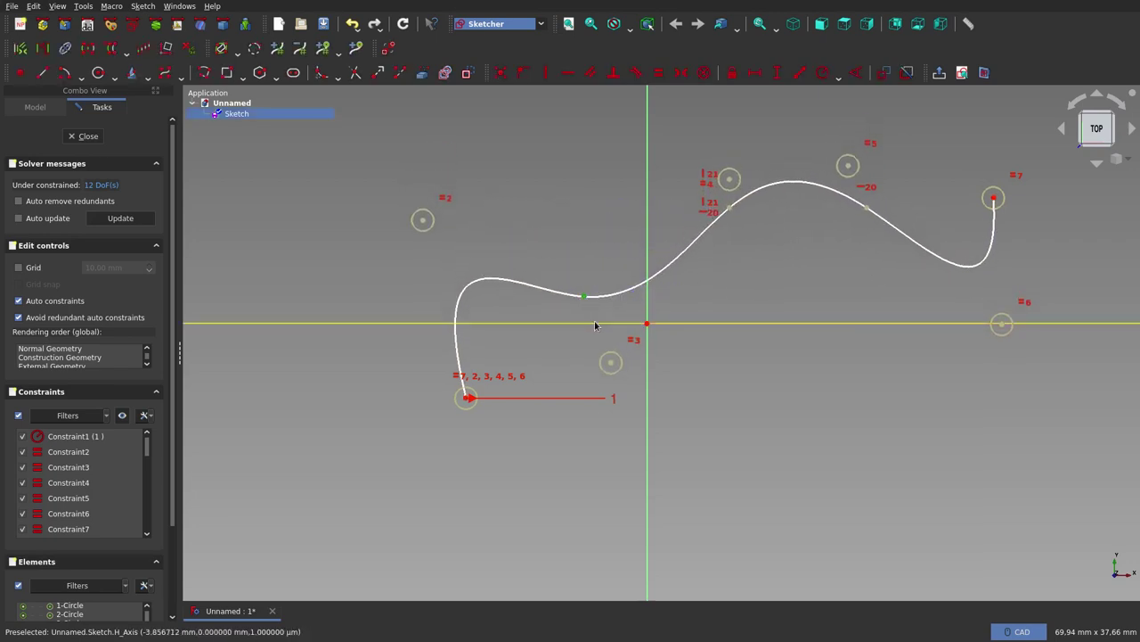
left_click(524, 73)
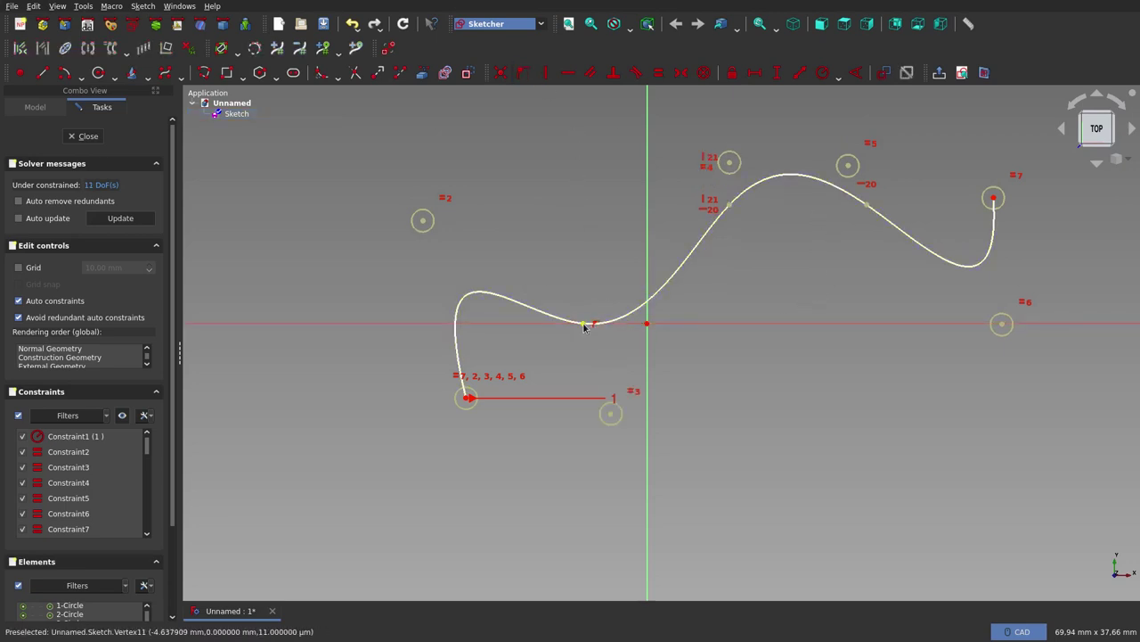
mouse_move(589, 324)
left_mouse_down()
mouse_move(636, 335)
mouse_move(610, 335)
left_mouse_up()
Step: Move pole #6 down-left and constrain it vertically with the right-slope knot
left_click_drag(1000, 327, 921, 381)
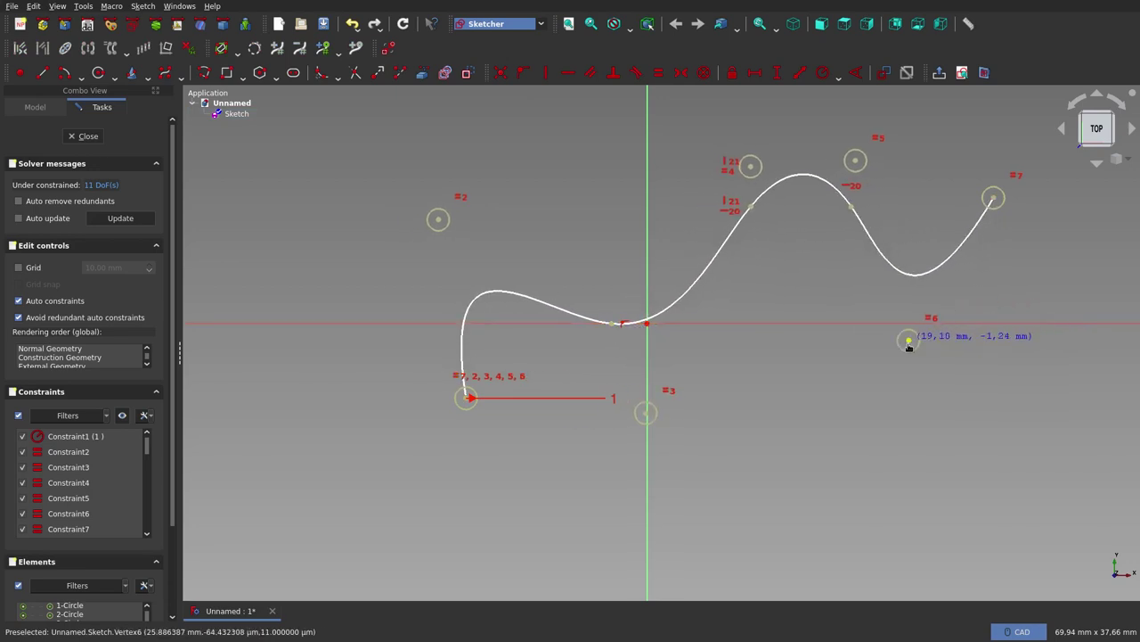
left_click(854, 213)
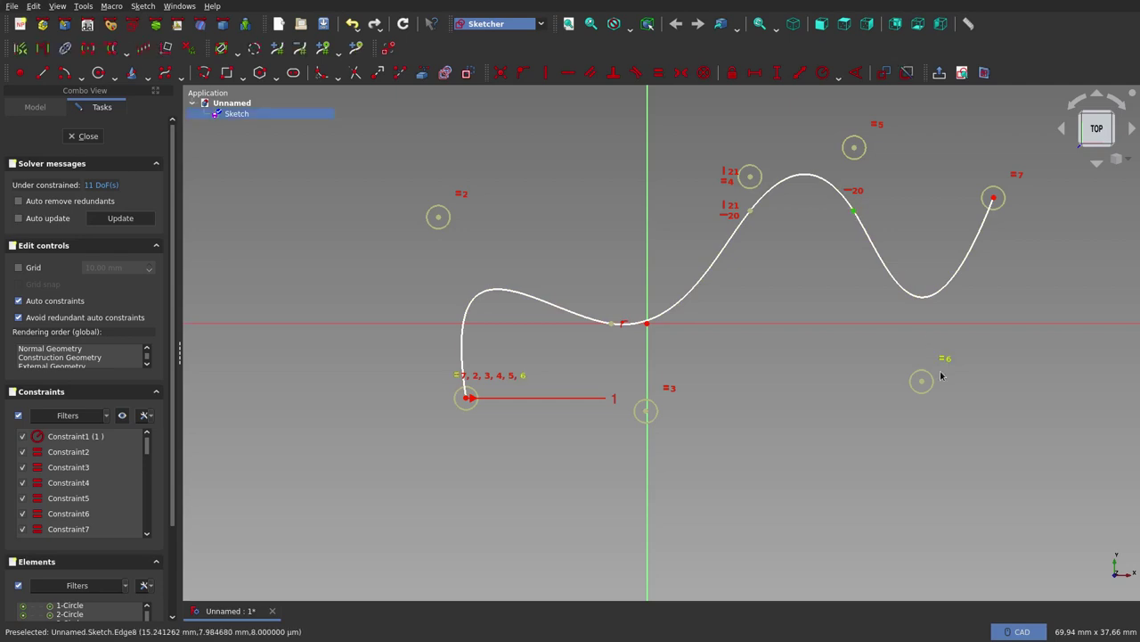
left_click(921, 381)
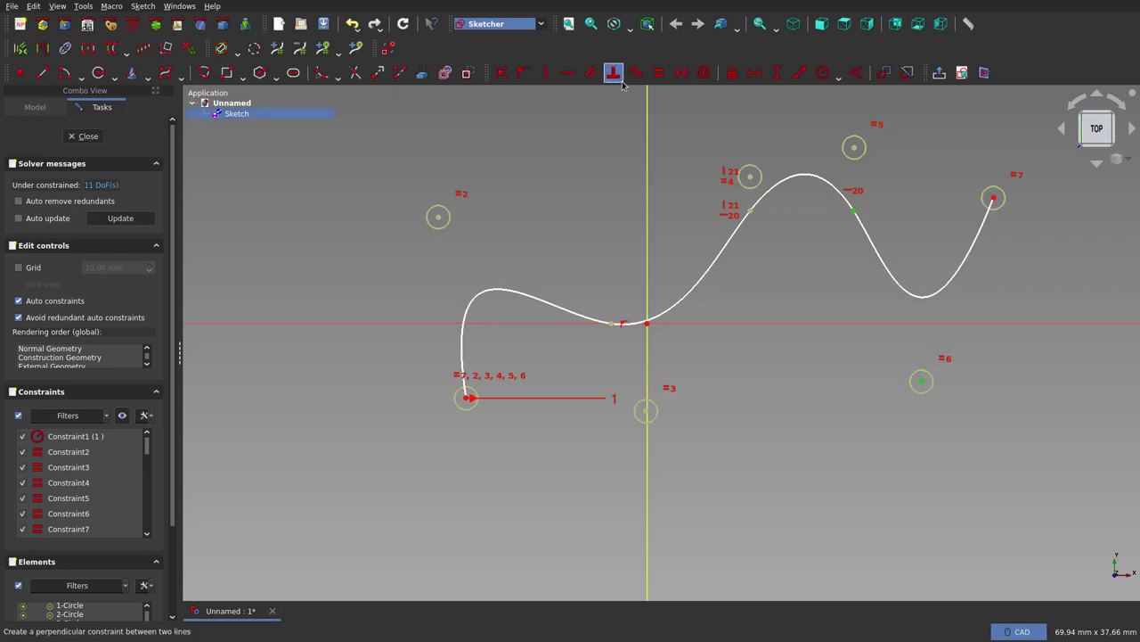
left_click(546, 73)
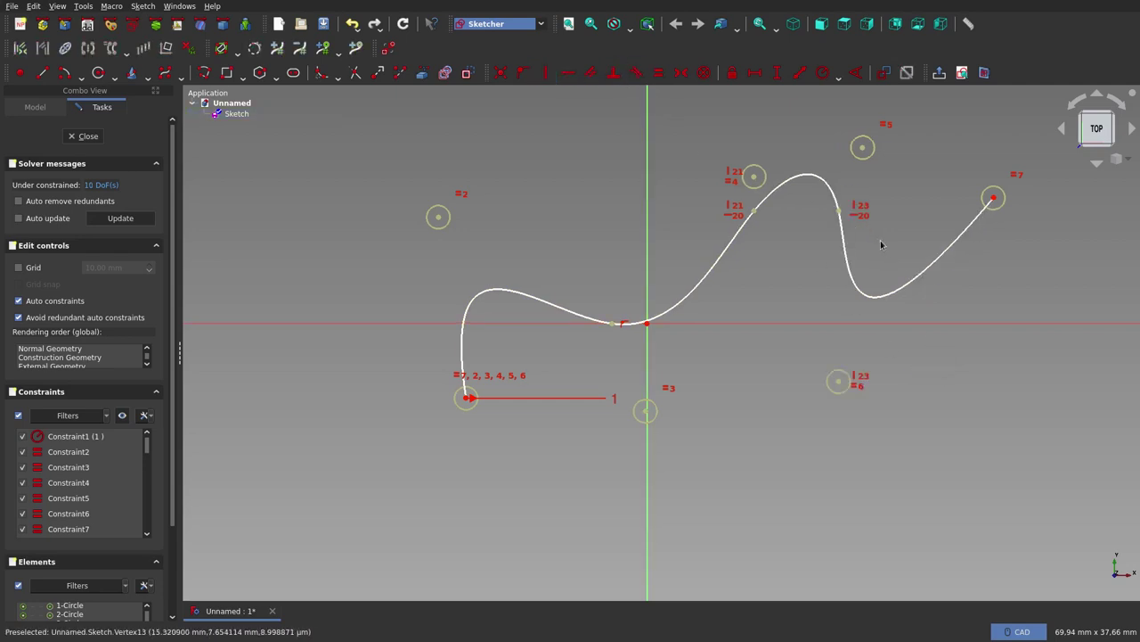